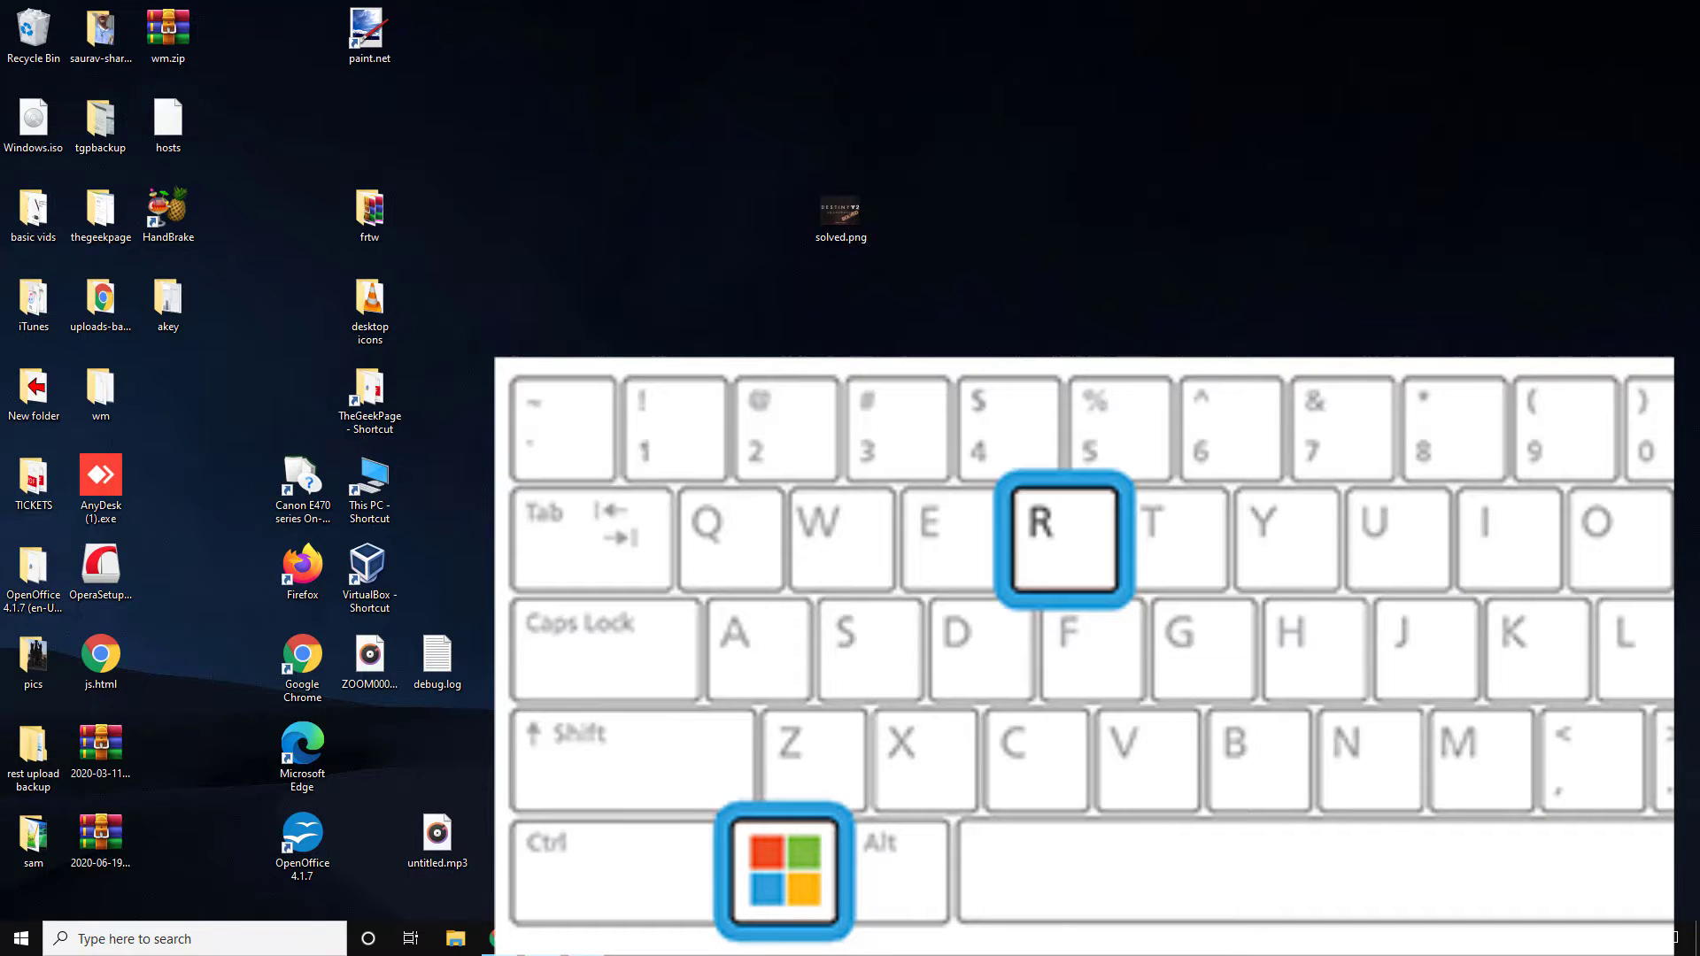
# Step: Launch Internet Properties by running inetcpl.cpl from the Run dialog
pyautogui.press('super+r')
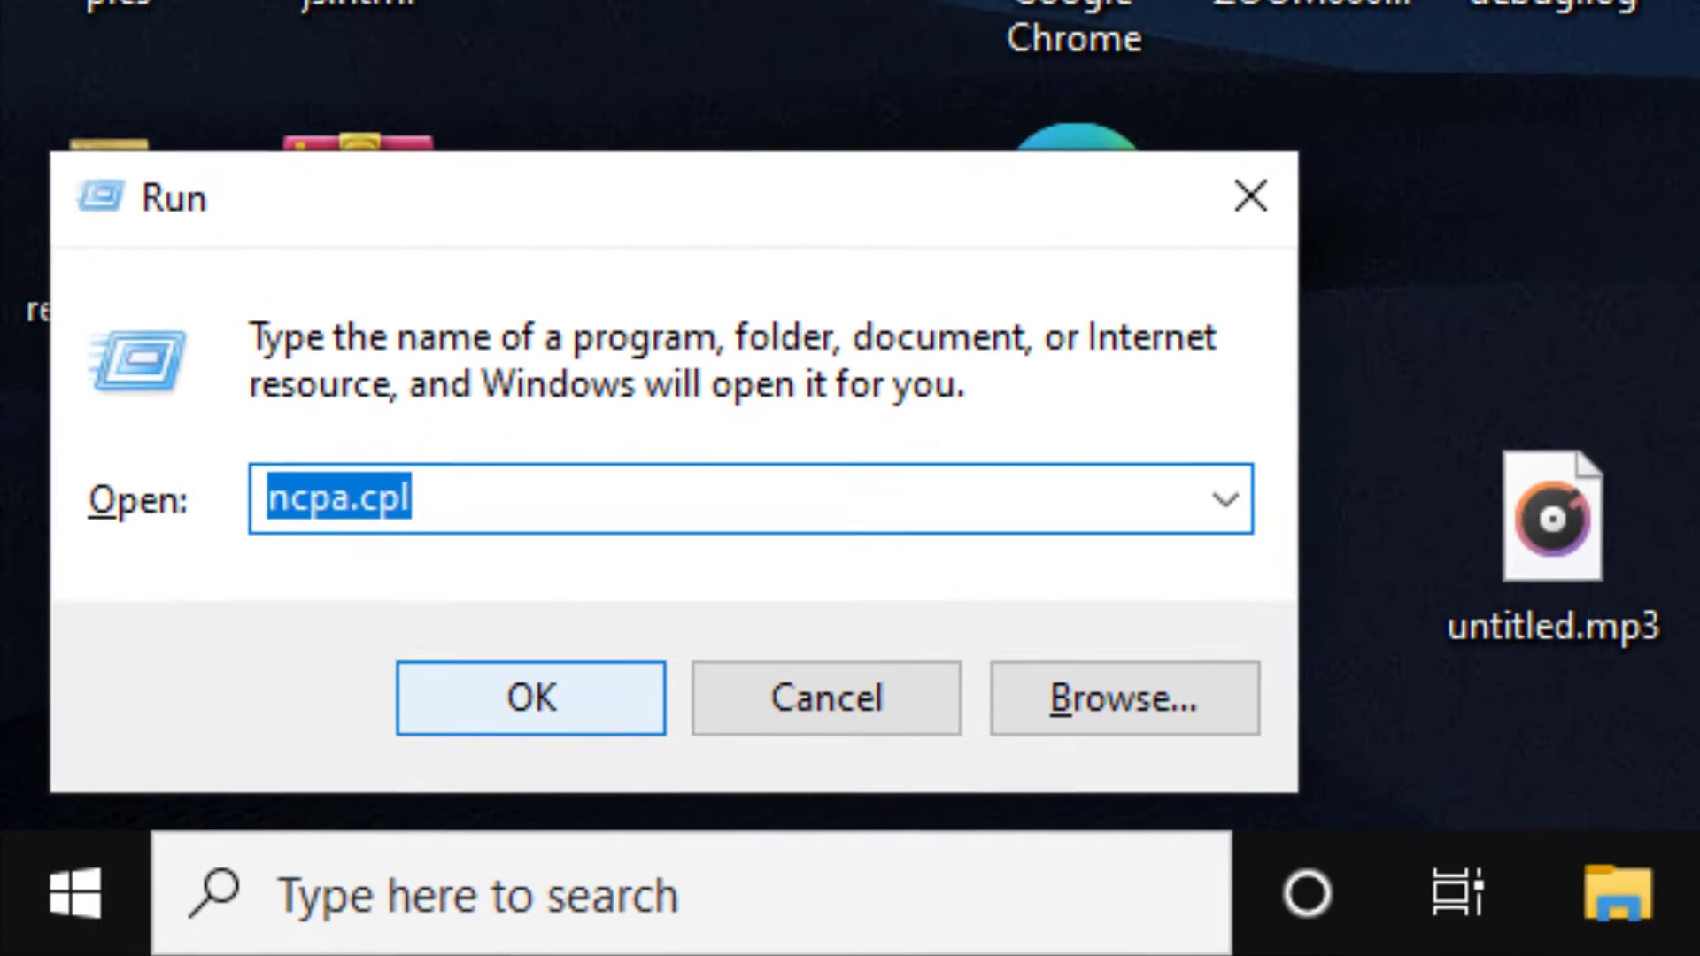
pyautogui.write('inetcp')
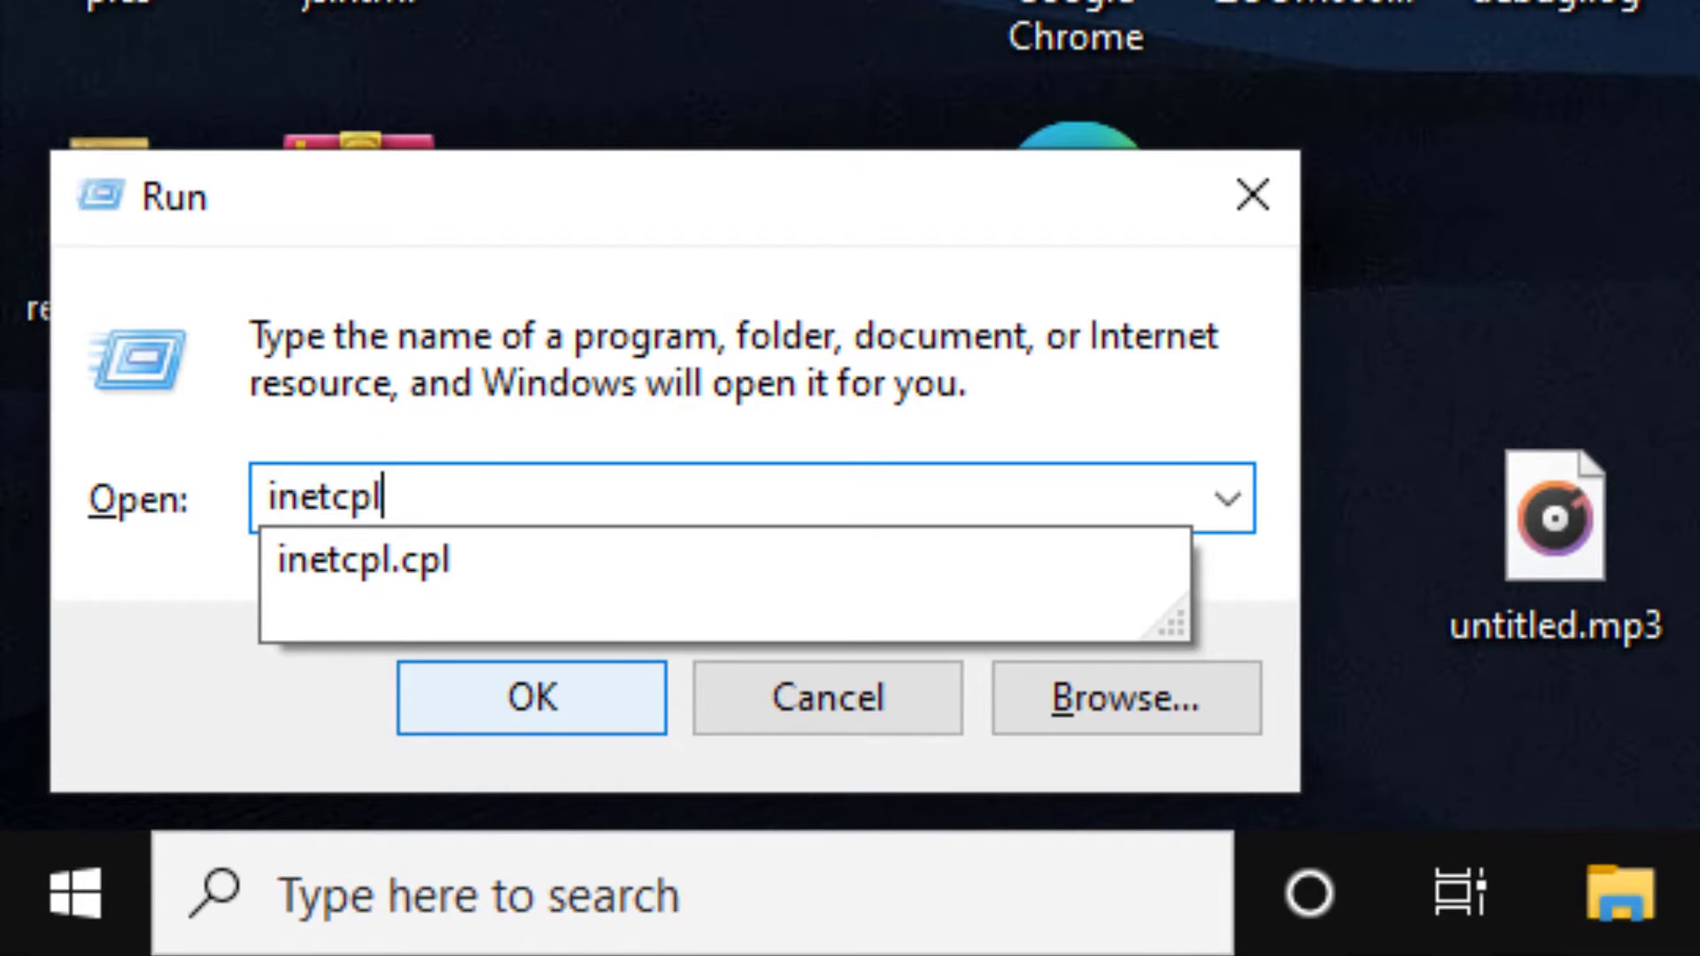
pyautogui.write('l')
pyautogui.click(625, 701)
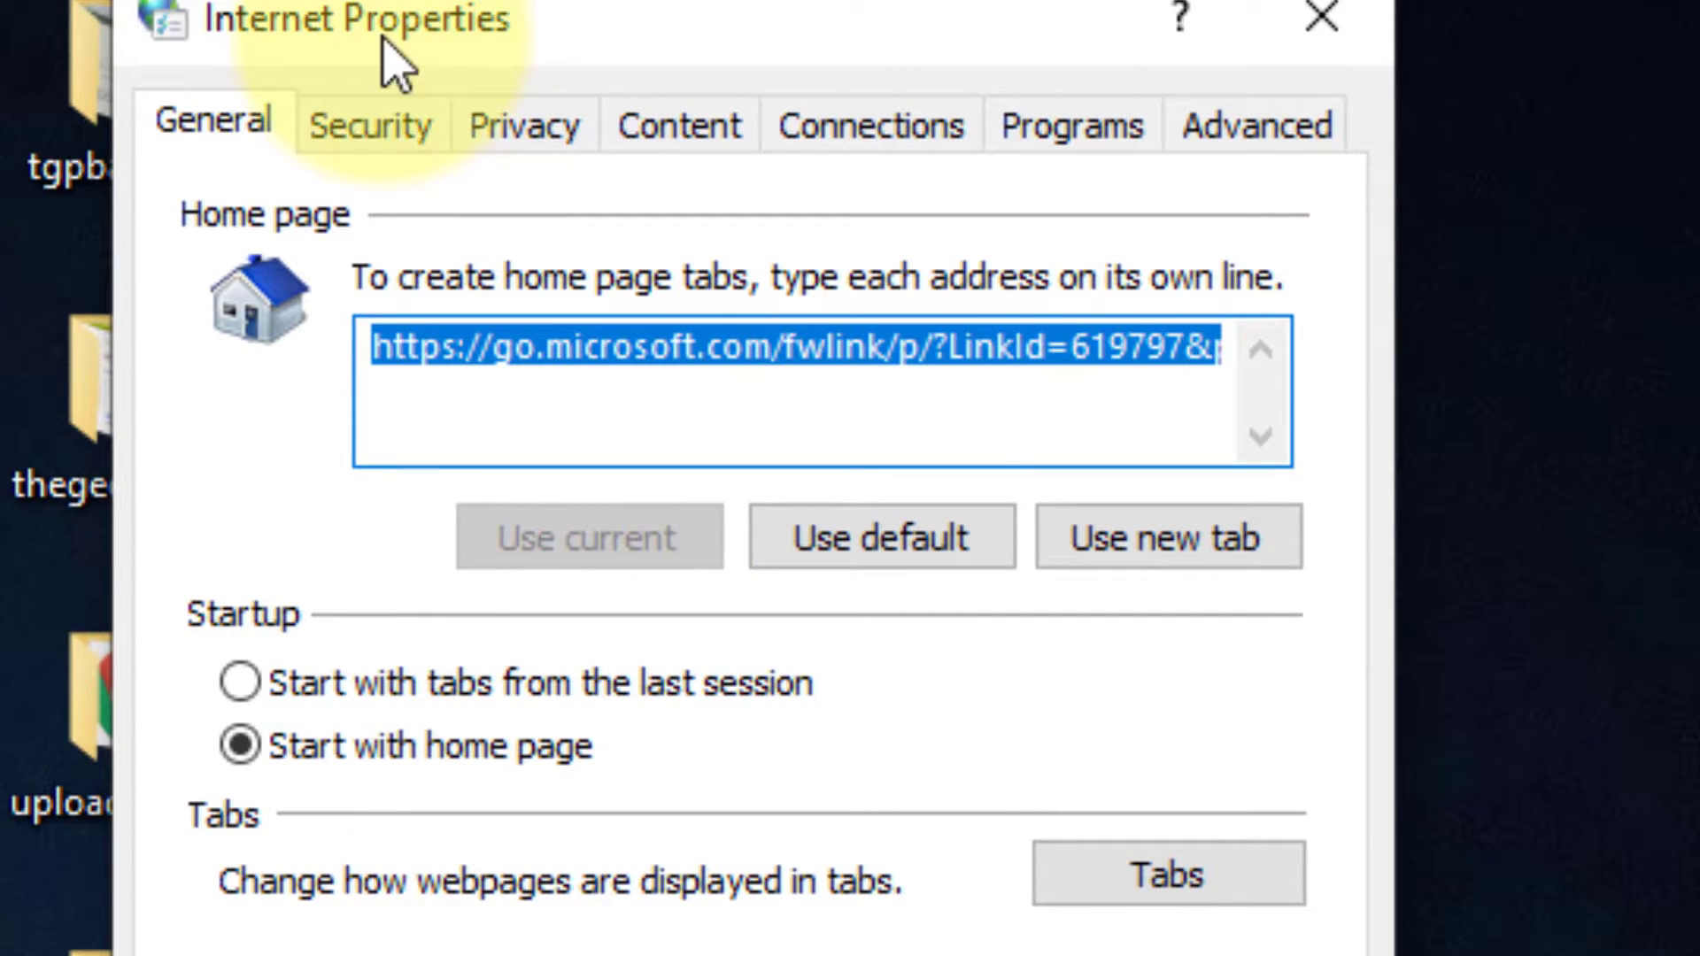
# Step: Set the Internet zone's 'Launching applications and unsafe files' to Prompt
pyautogui.click(374, 133)
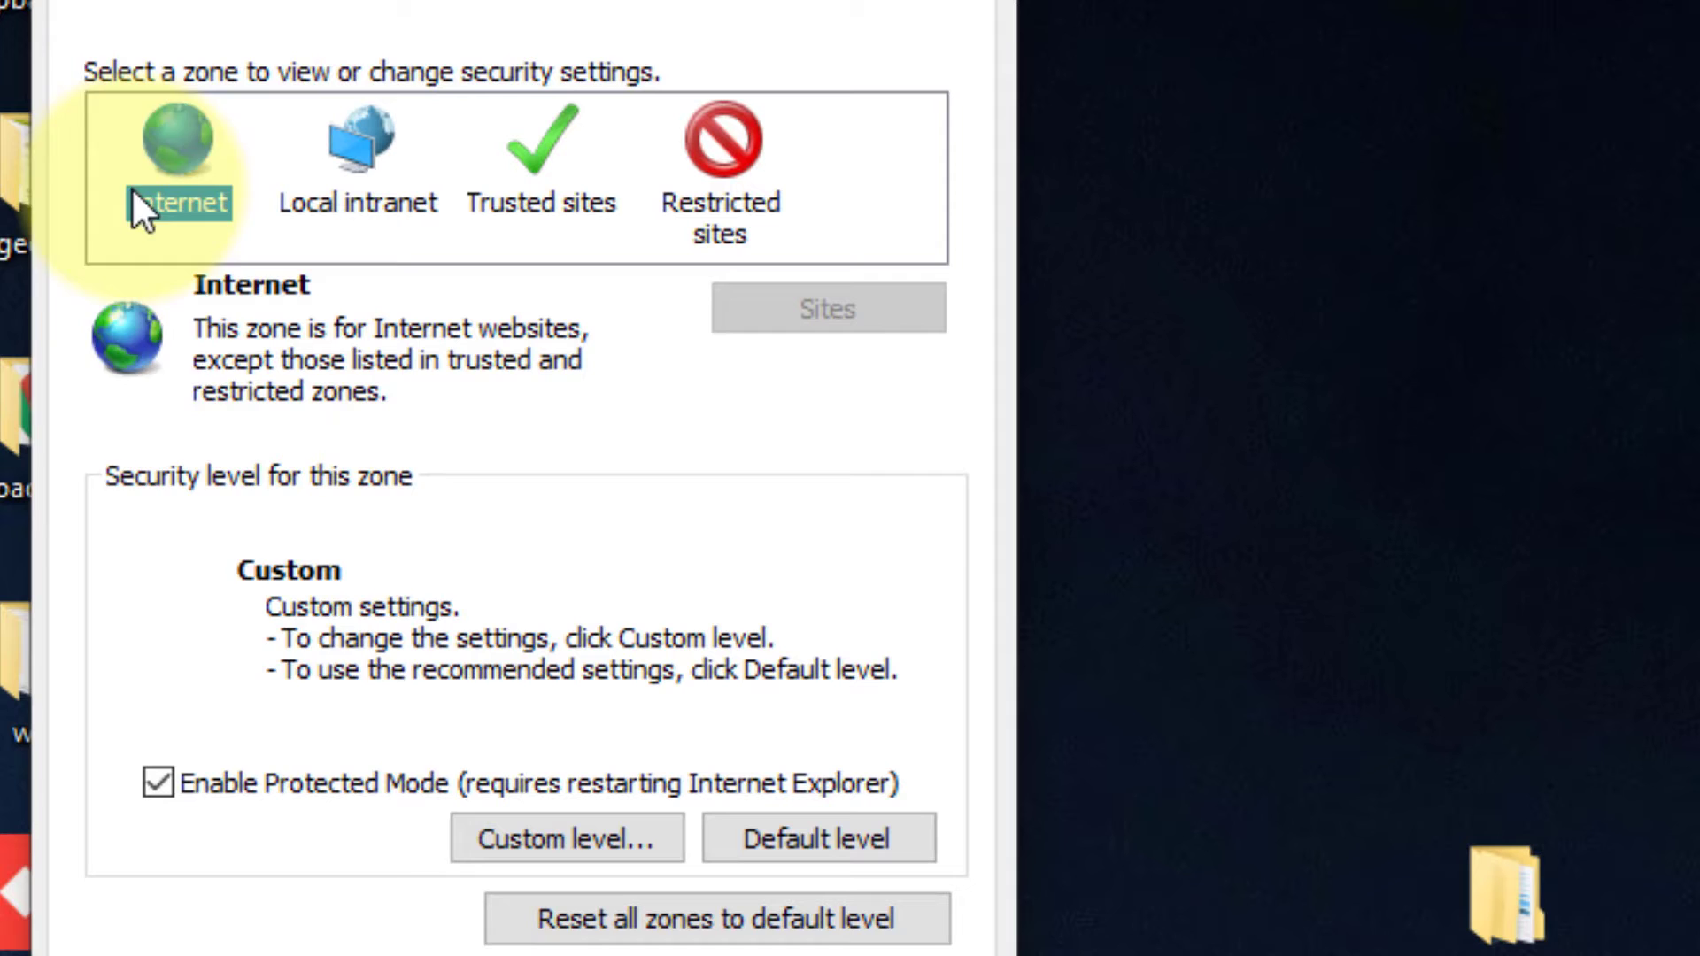
pyautogui.click(509, 851)
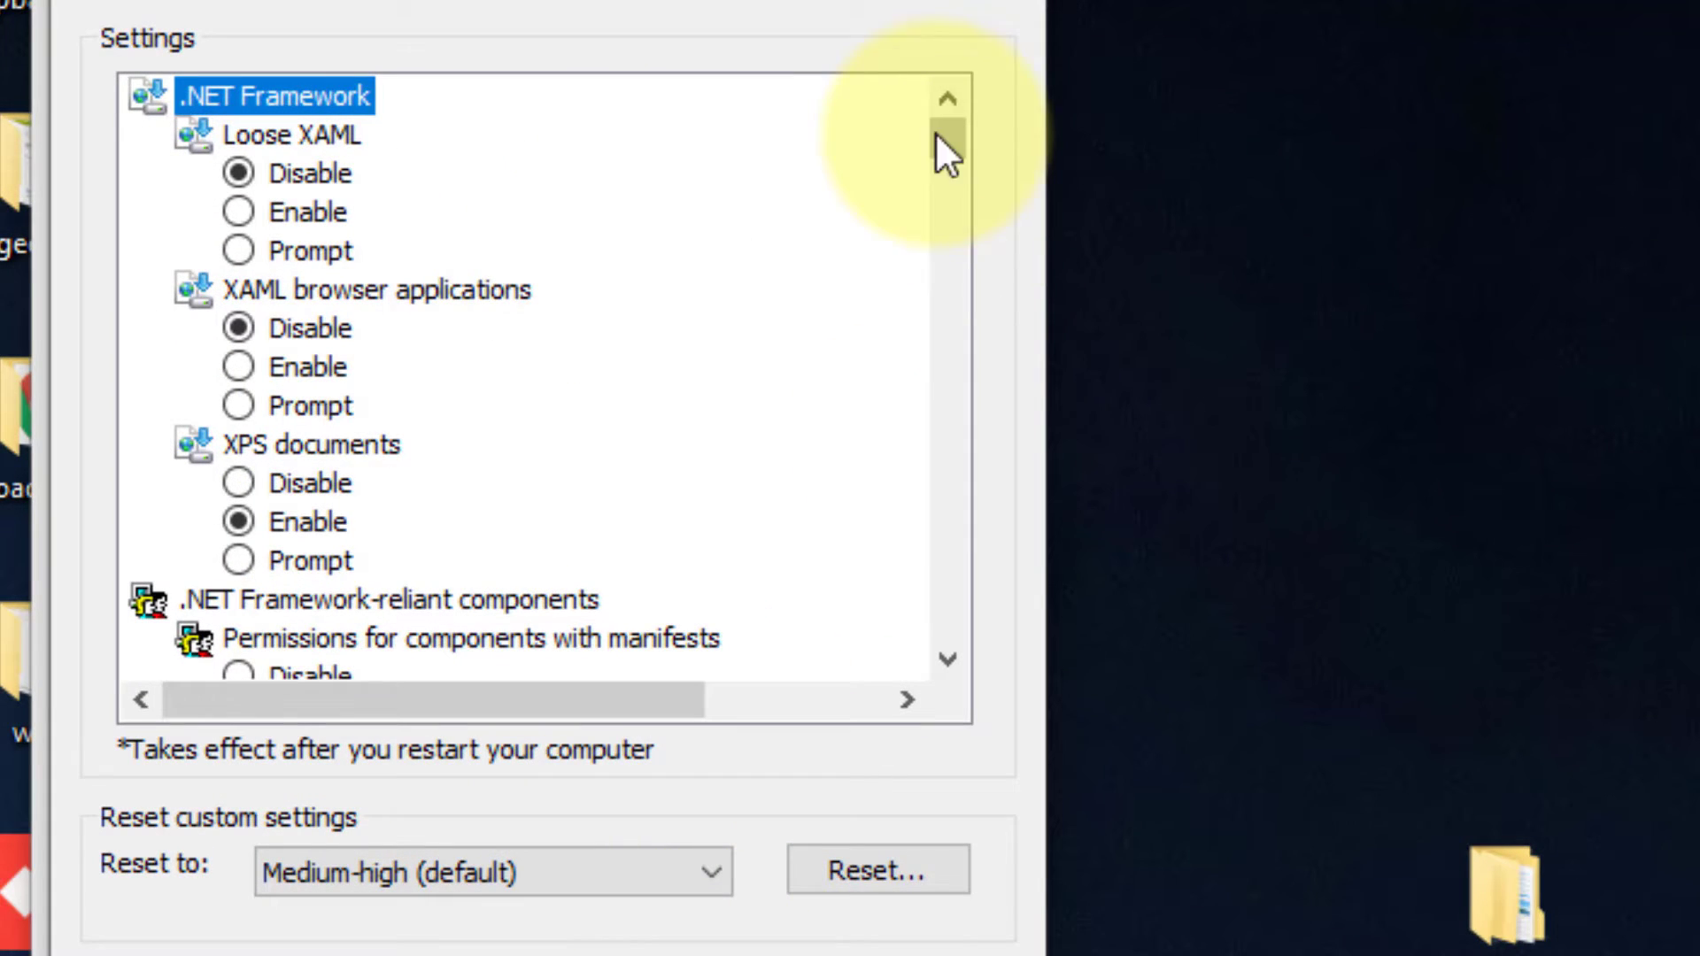
pyautogui.moveTo(946, 151); pyautogui.dragTo(964, 399)
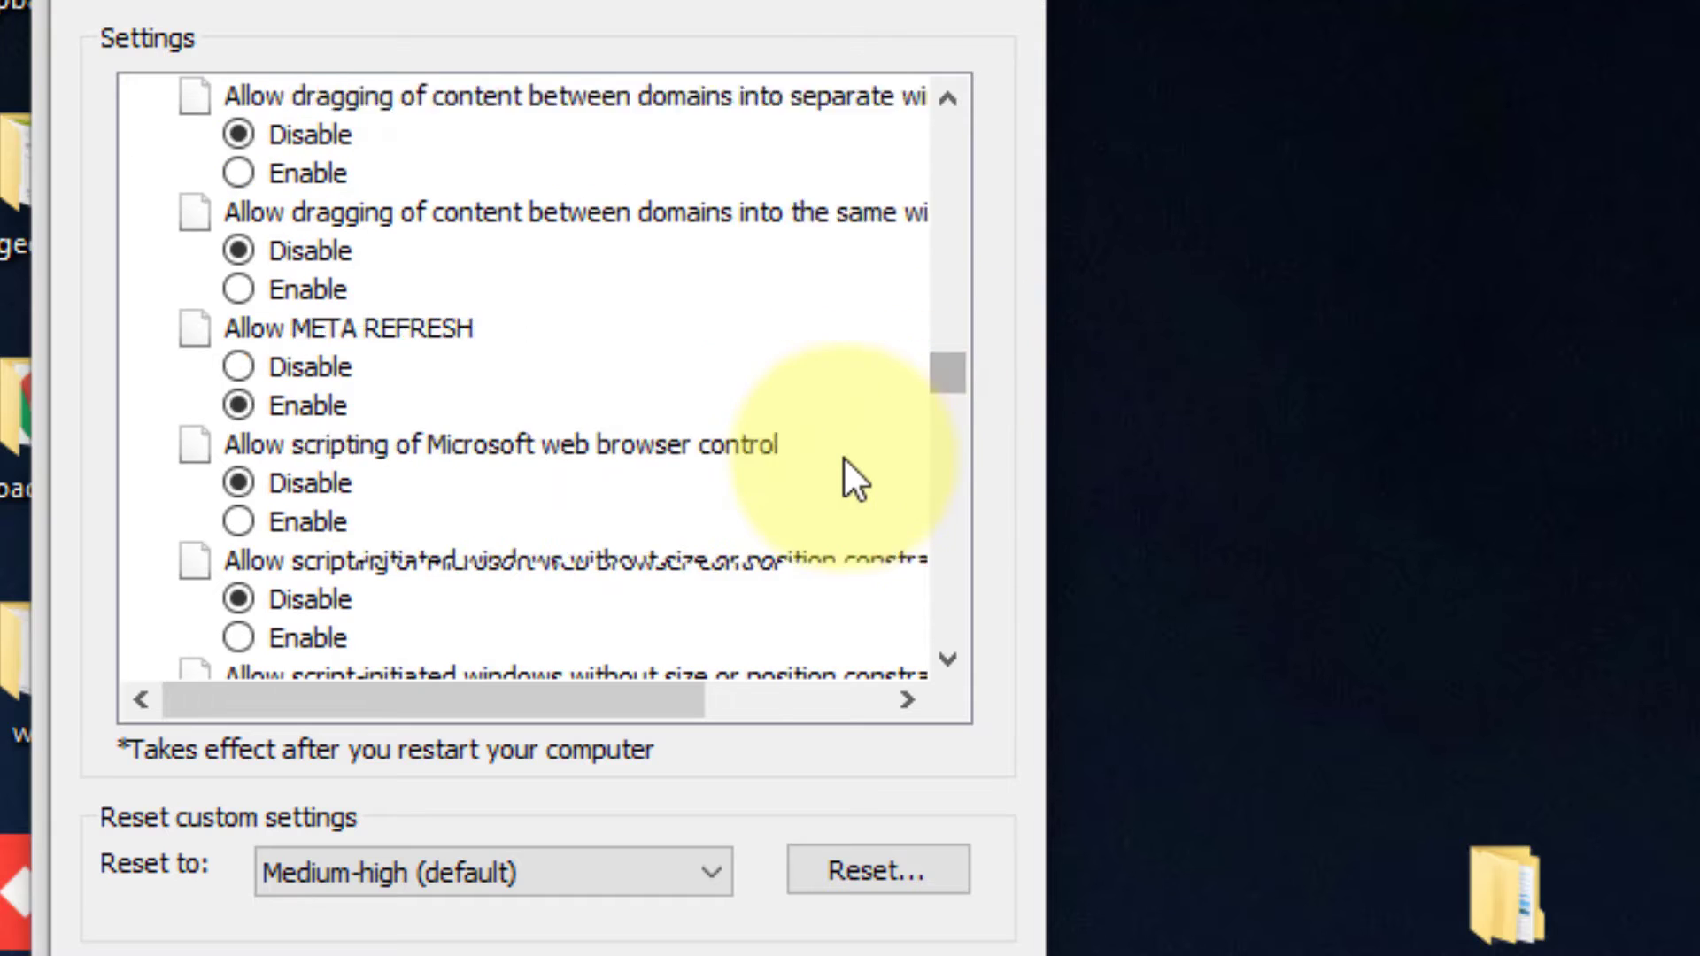
pyautogui.scroll(-3, 845, 461)
pyautogui.scroll(-1, 844, 457)
pyautogui.scroll(-2, 846, 453)
pyautogui.scroll(-2, 848, 461)
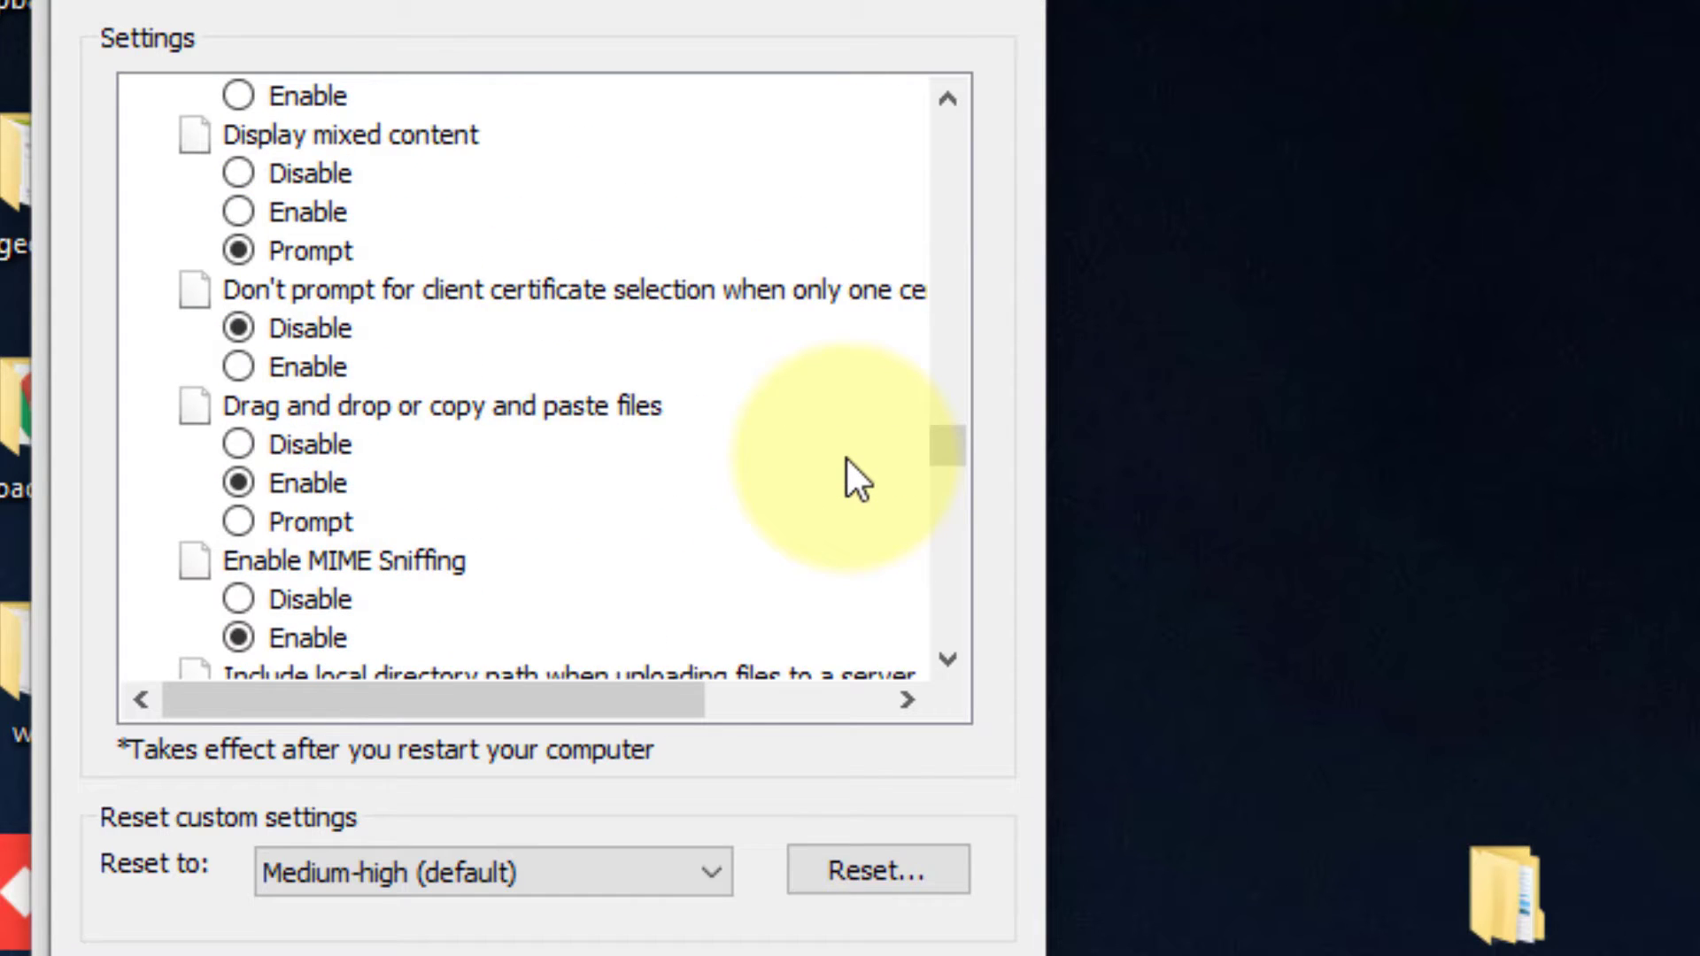
pyautogui.scroll(-1, 848, 461)
pyautogui.scroll(-2, 848, 460)
pyautogui.scroll(-1, 846, 461)
pyautogui.scroll(-1, 846, 464)
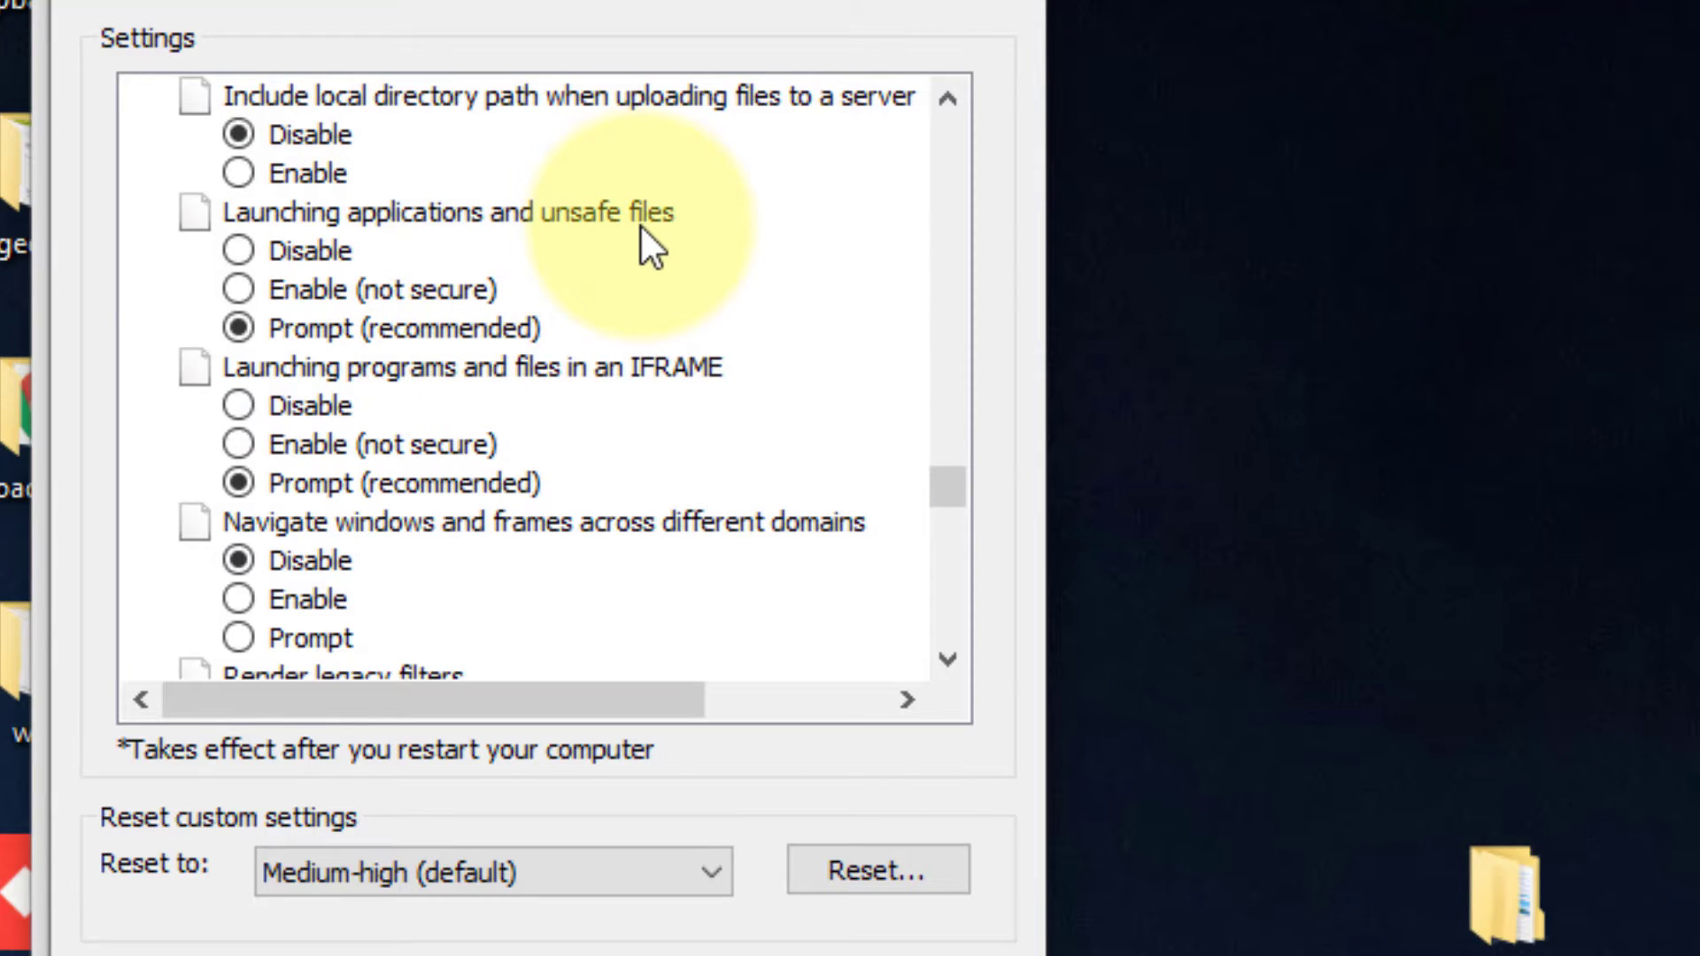
pyautogui.click(240, 329)
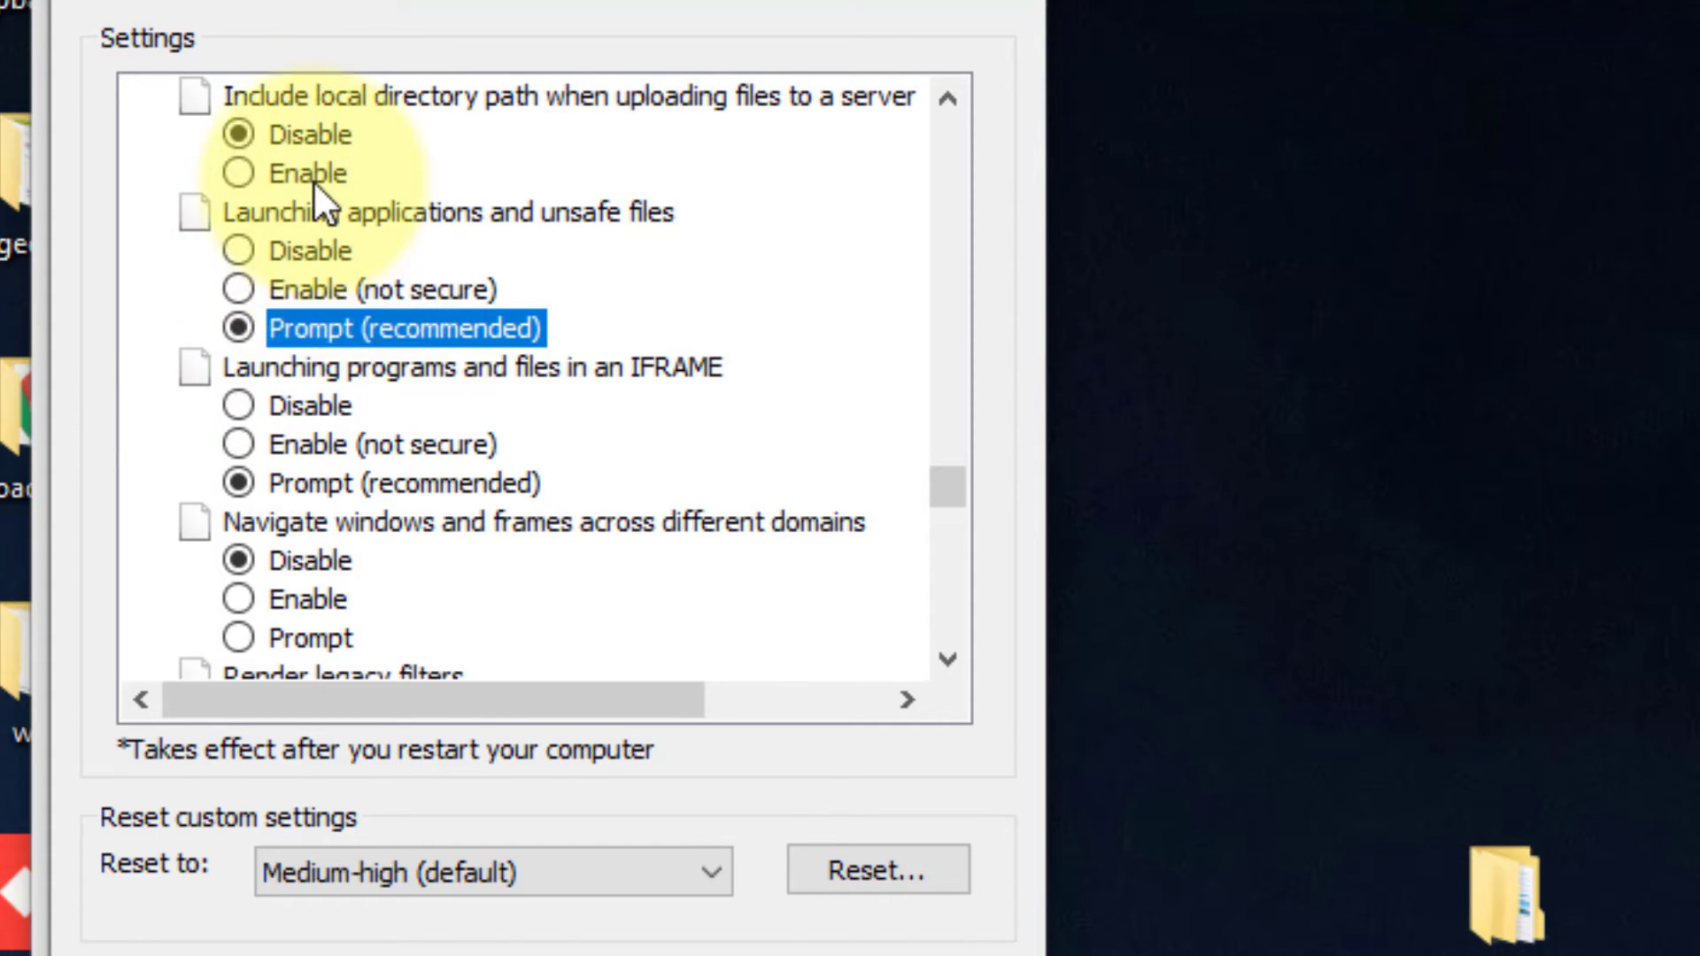
pyautogui.click(625, 933)
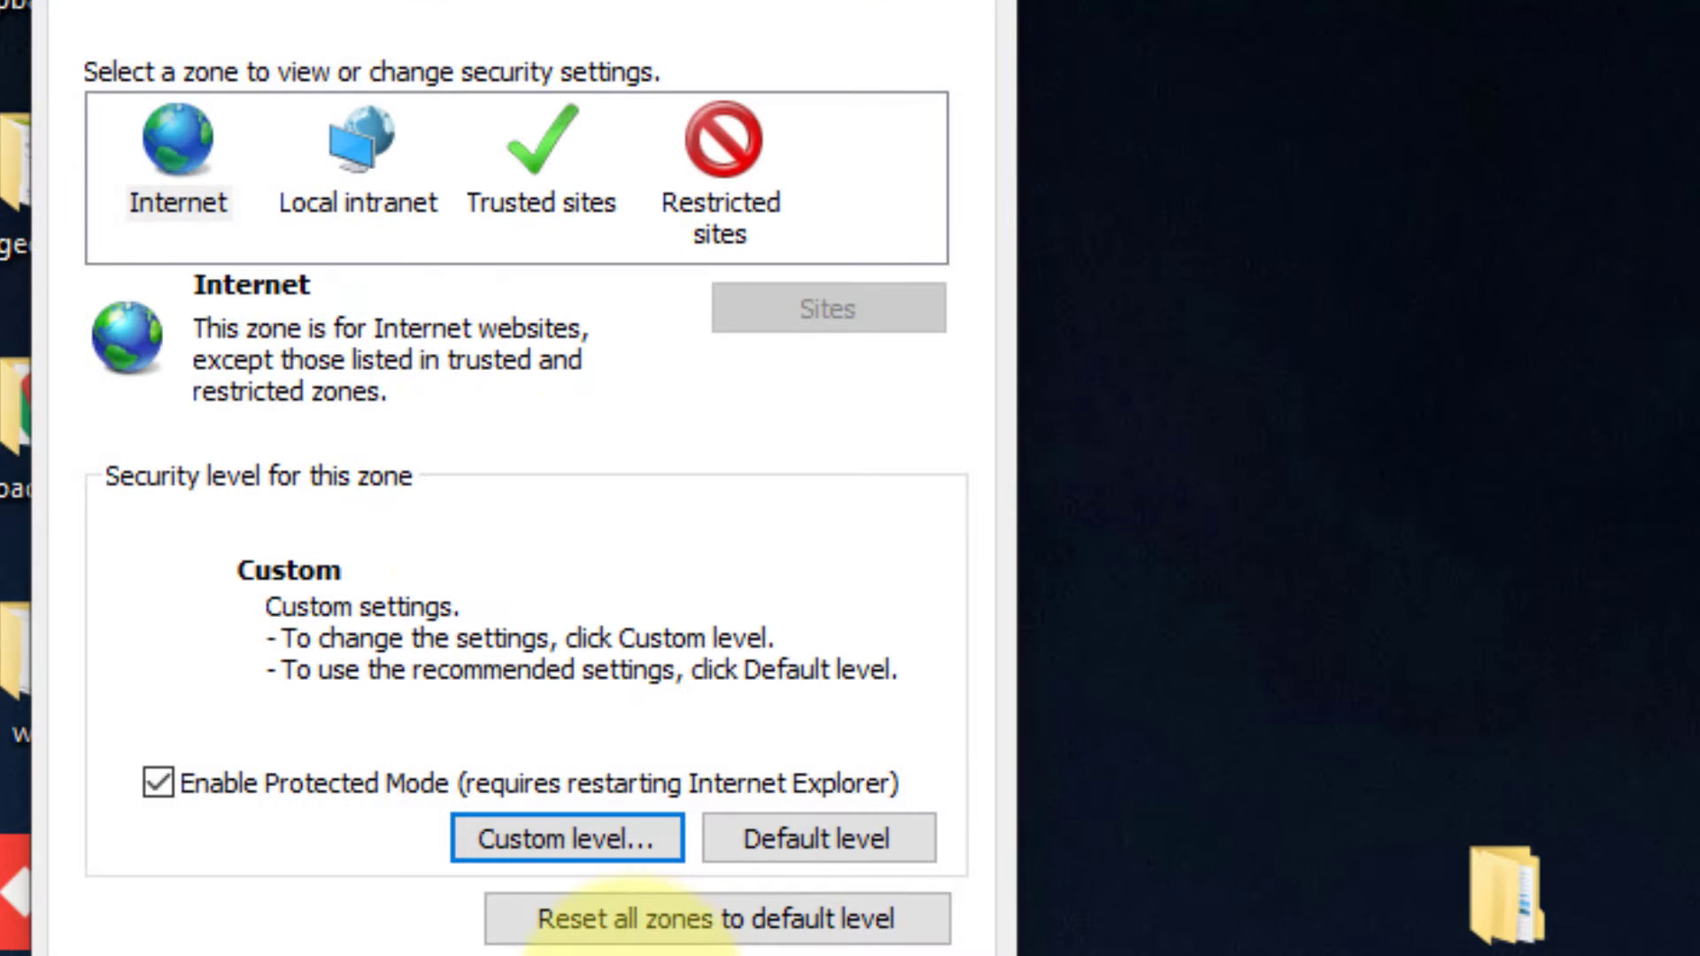
# Step: Uncheck all three Local intranet site-inclusion options and confirm
pyautogui.click(347, 159)
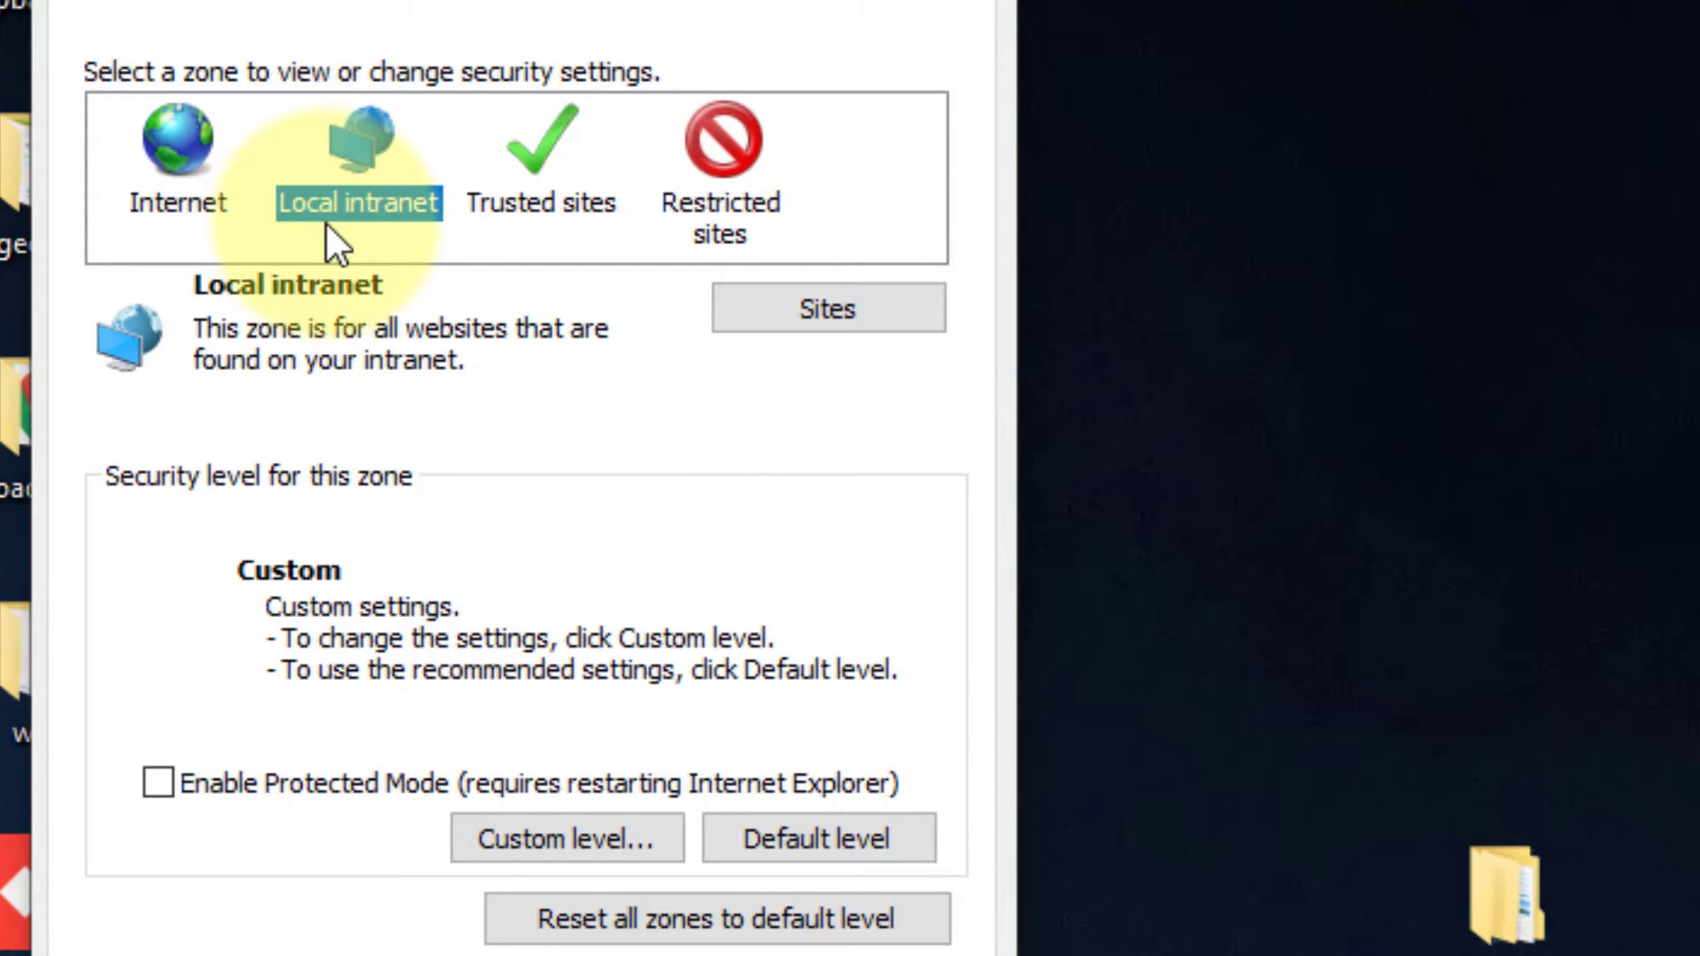
pyautogui.click(837, 319)
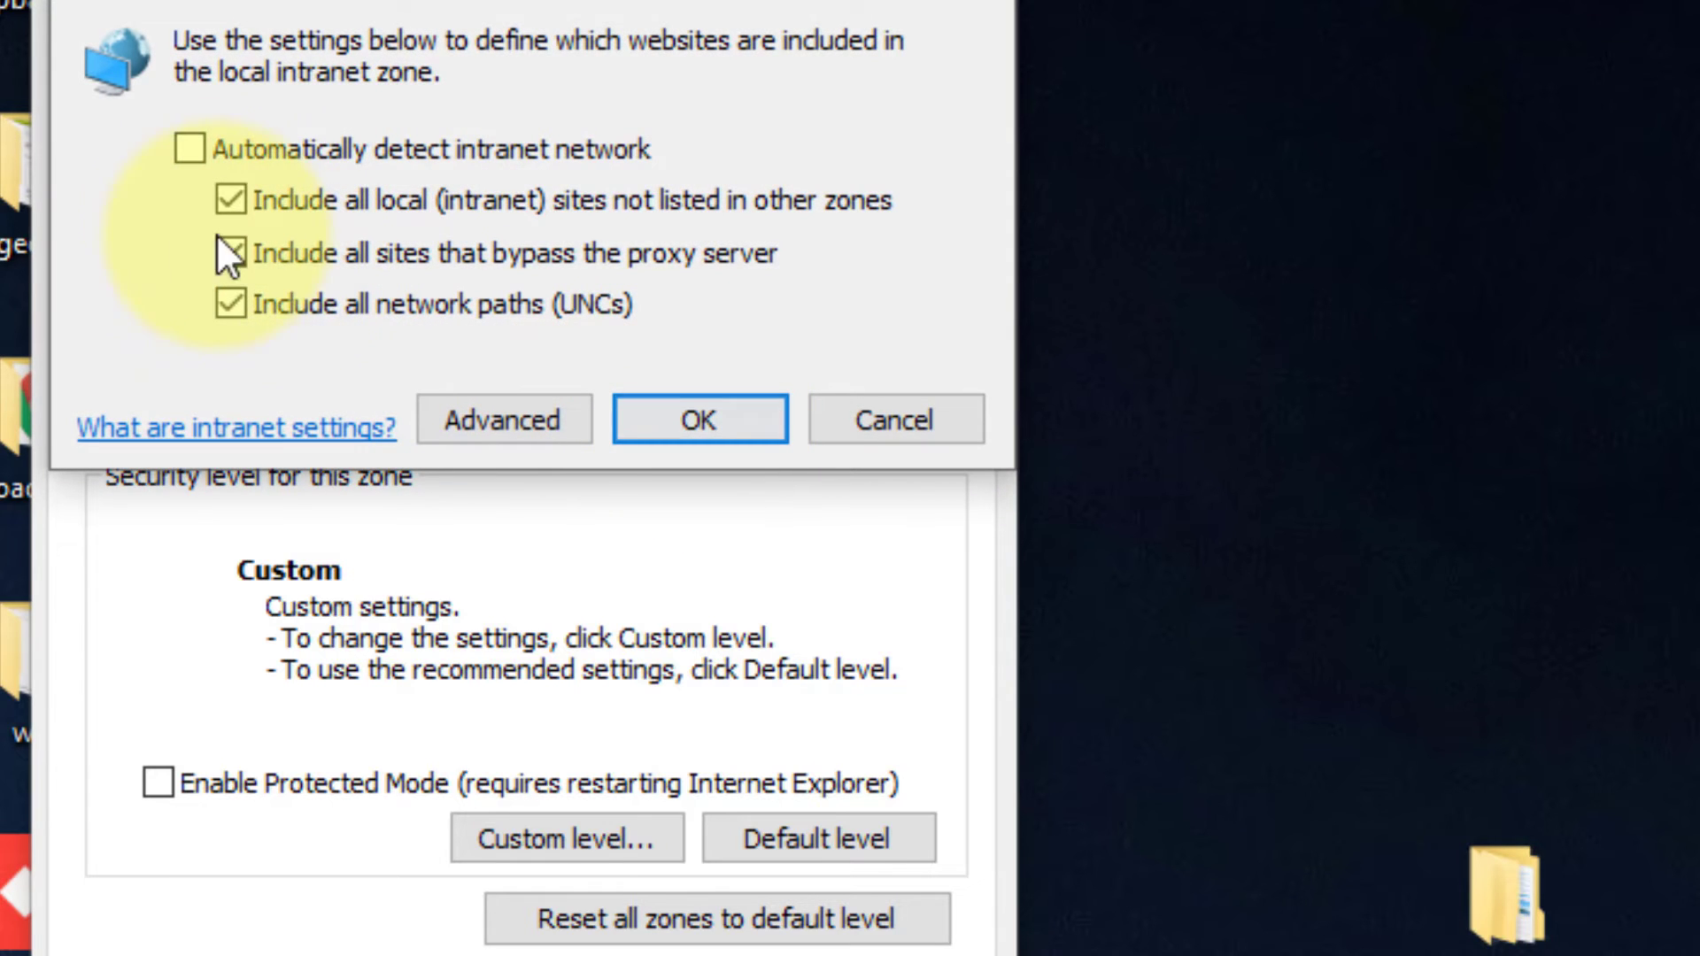
pyautogui.click(231, 200)
pyautogui.click(230, 252)
pyautogui.click(234, 303)
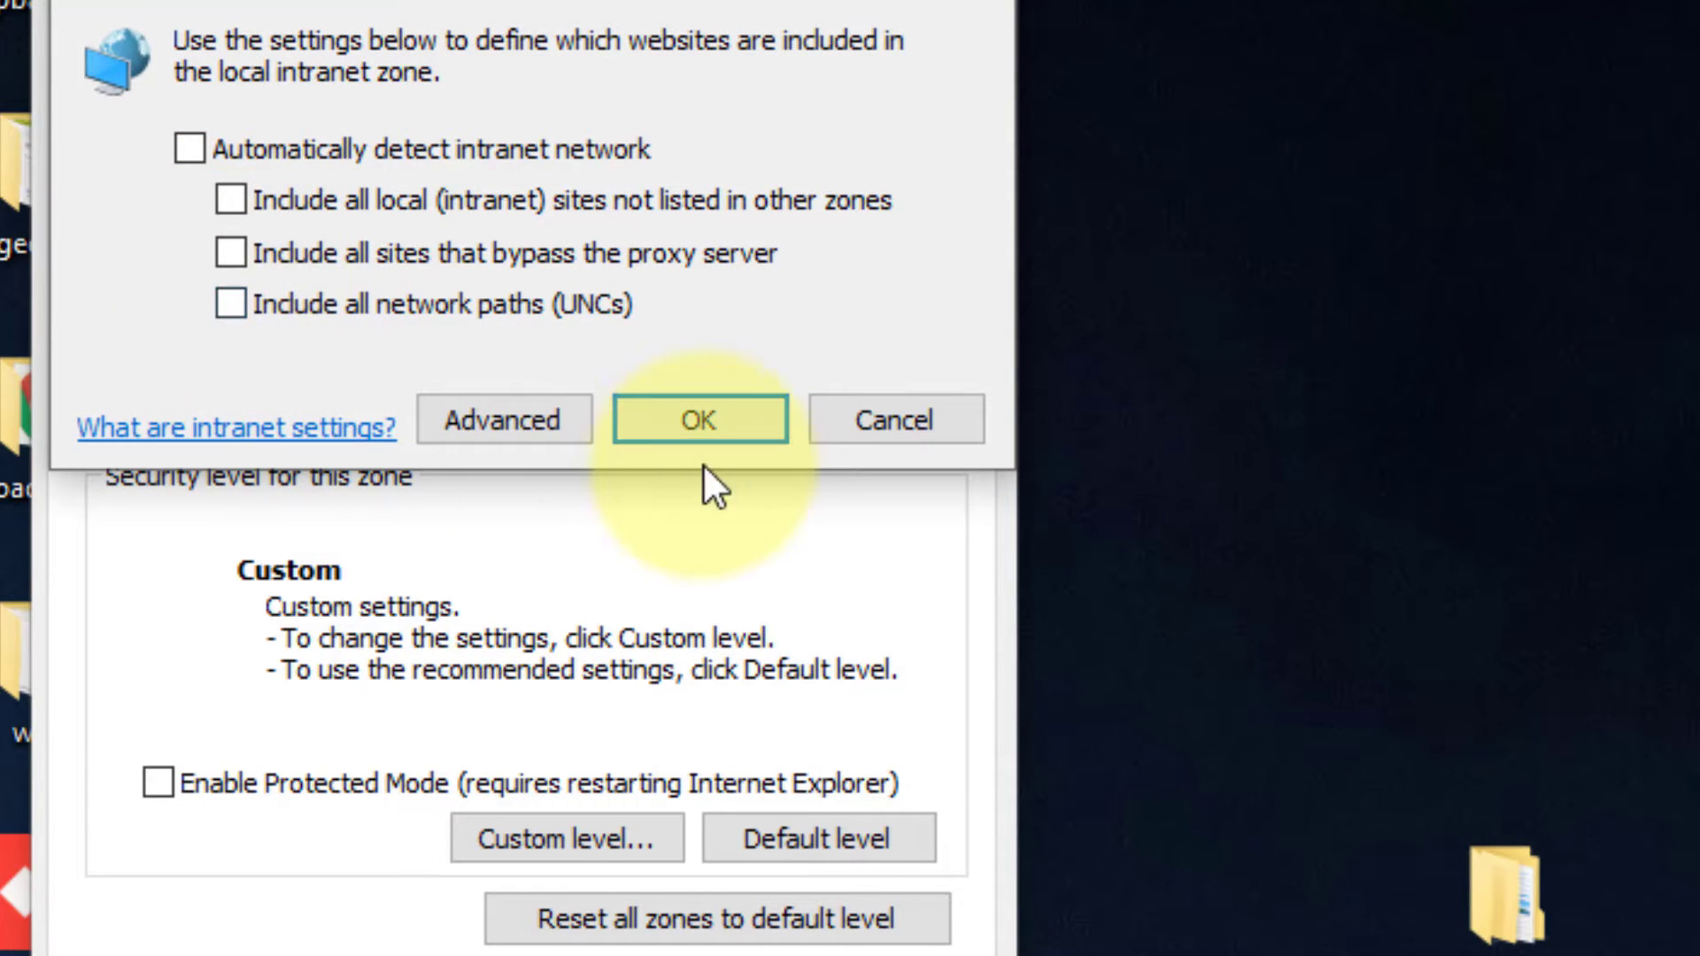
pyautogui.click(959, 2)
# Step: Change Local intranet's unsafe file launching from Enable to Prompt
pyautogui.click(559, 848)
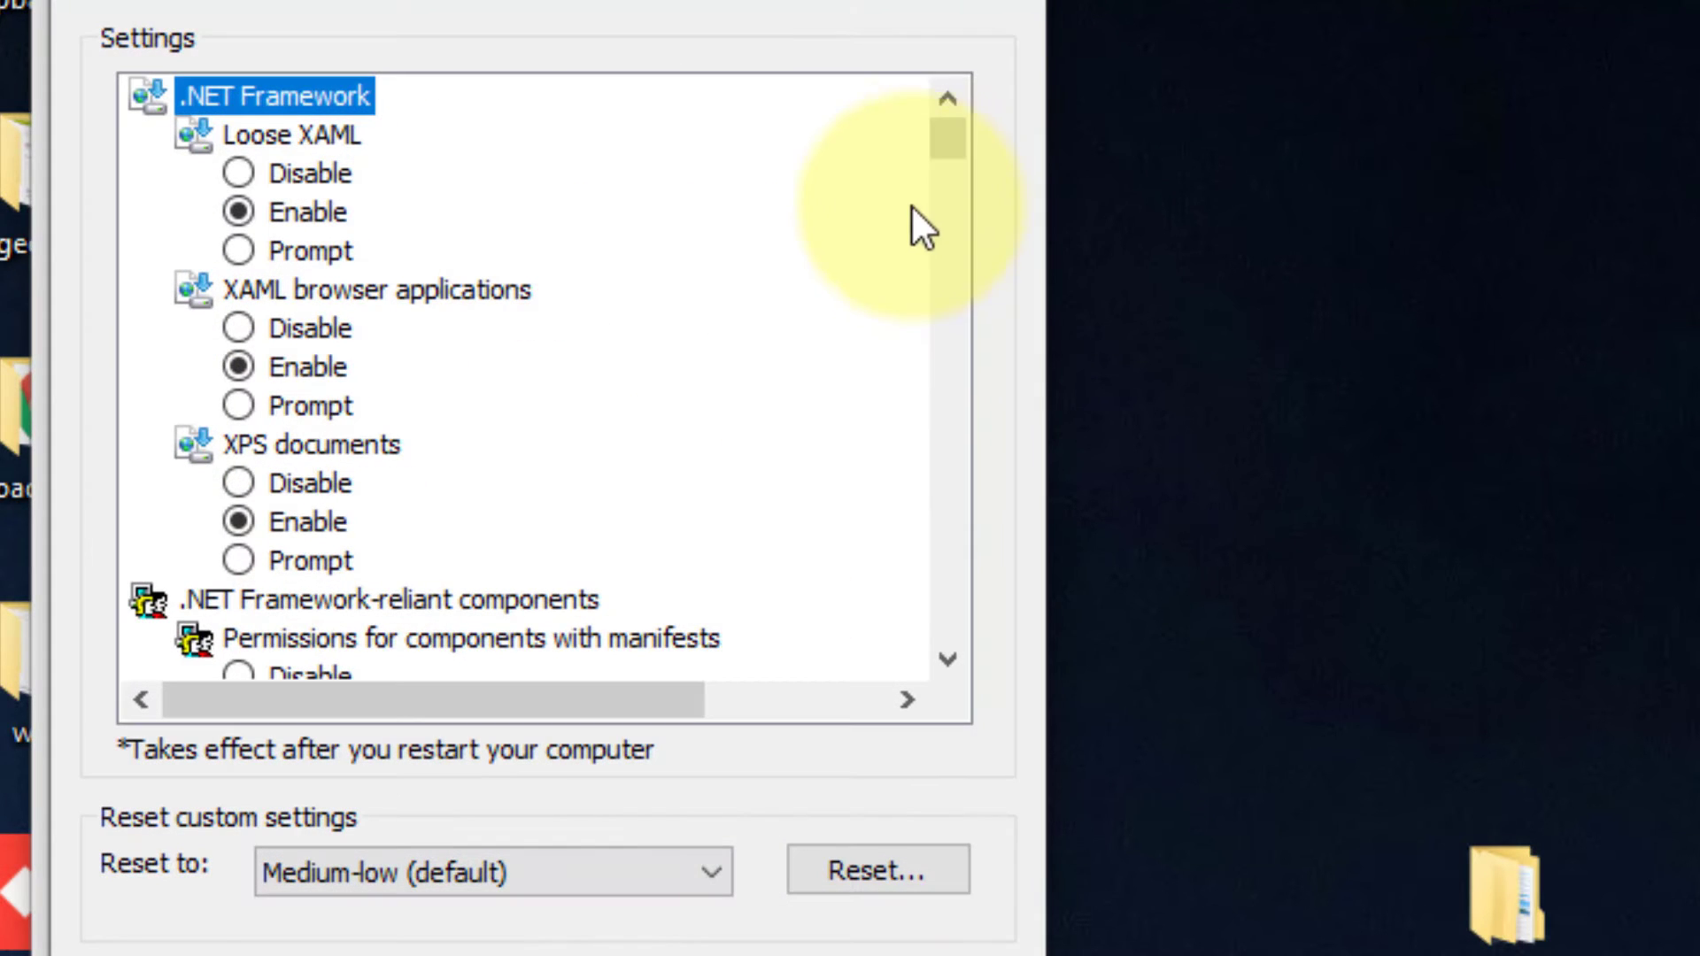
pyautogui.moveTo(940, 161); pyautogui.dragTo(954, 547)
pyautogui.scroll(-1, 636, 553)
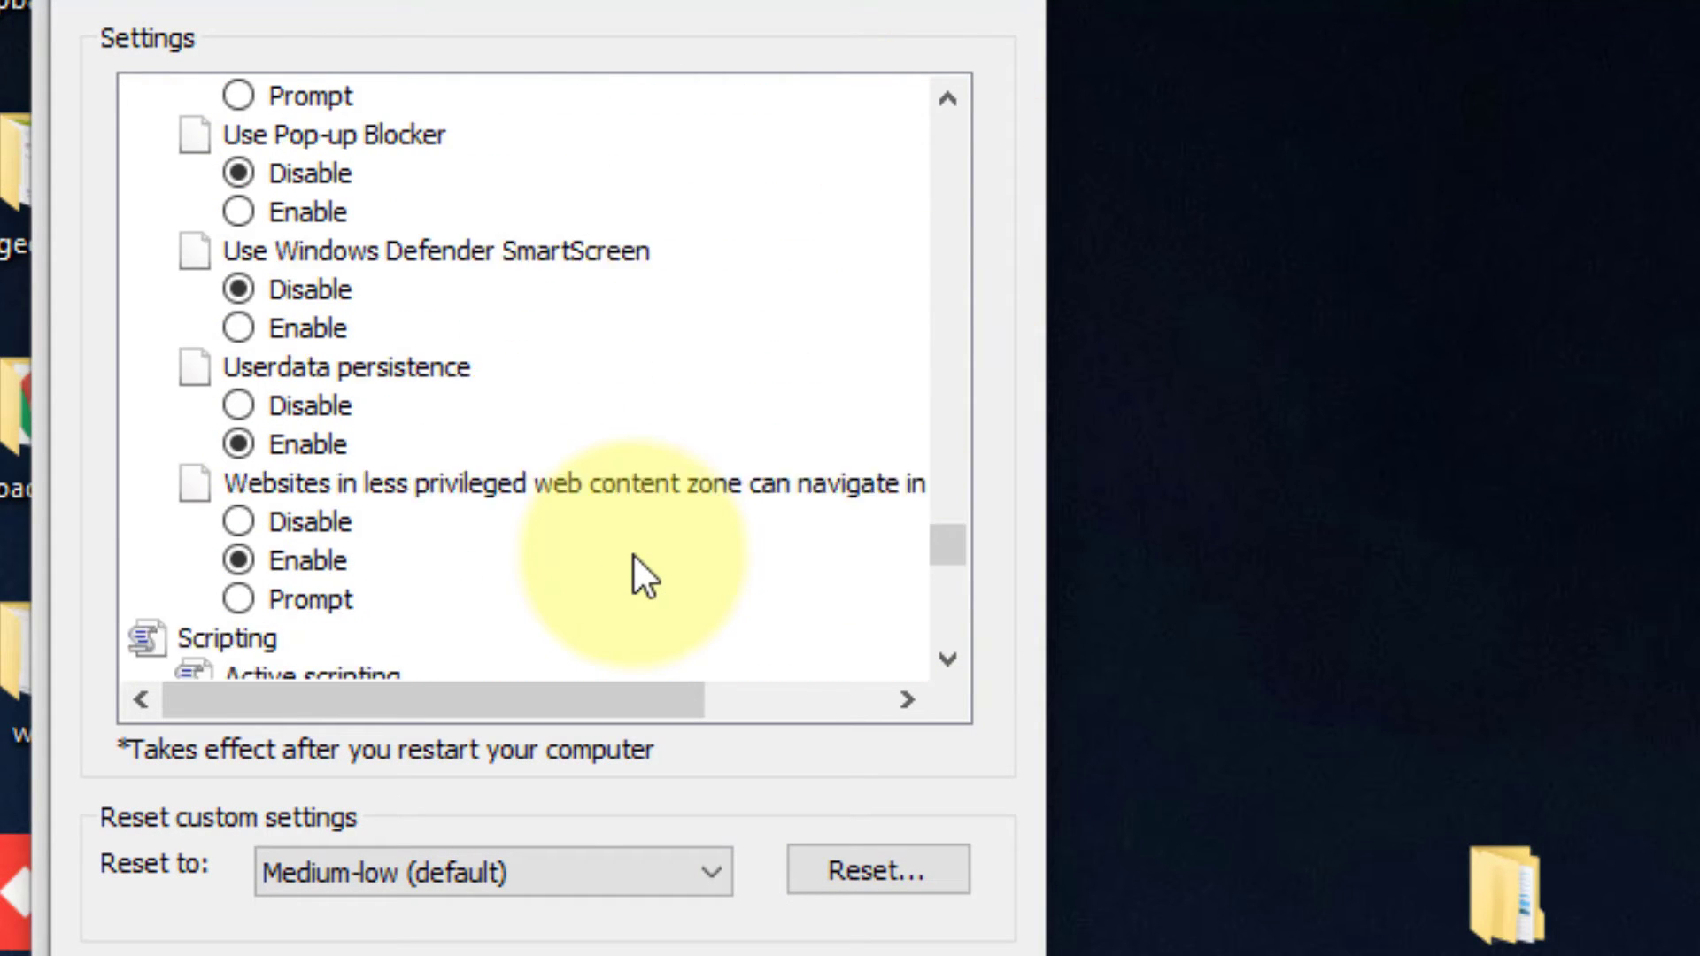
pyautogui.scroll(-1, 636, 553)
pyautogui.scroll(-1, 637, 552)
pyautogui.scroll(1, 636, 552)
pyautogui.scroll(2, 637, 553)
pyautogui.scroll(3, 639, 554)
pyautogui.scroll(2, 640, 554)
pyautogui.scroll(1, 638, 554)
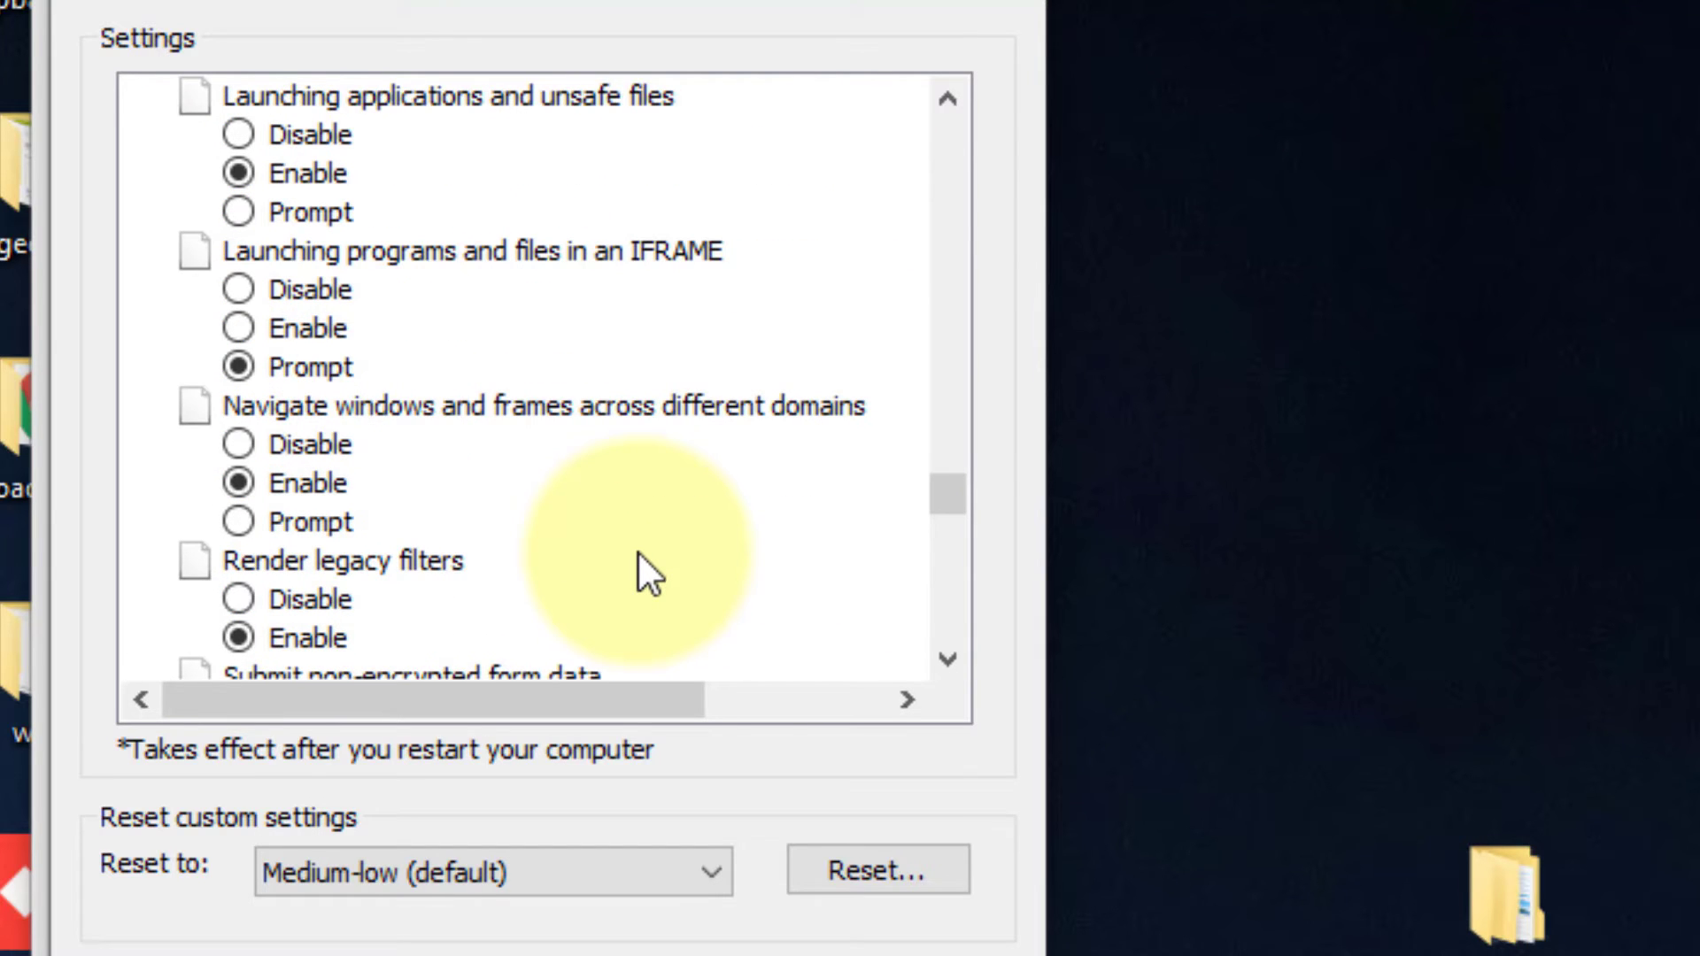
pyautogui.scroll(1, 639, 554)
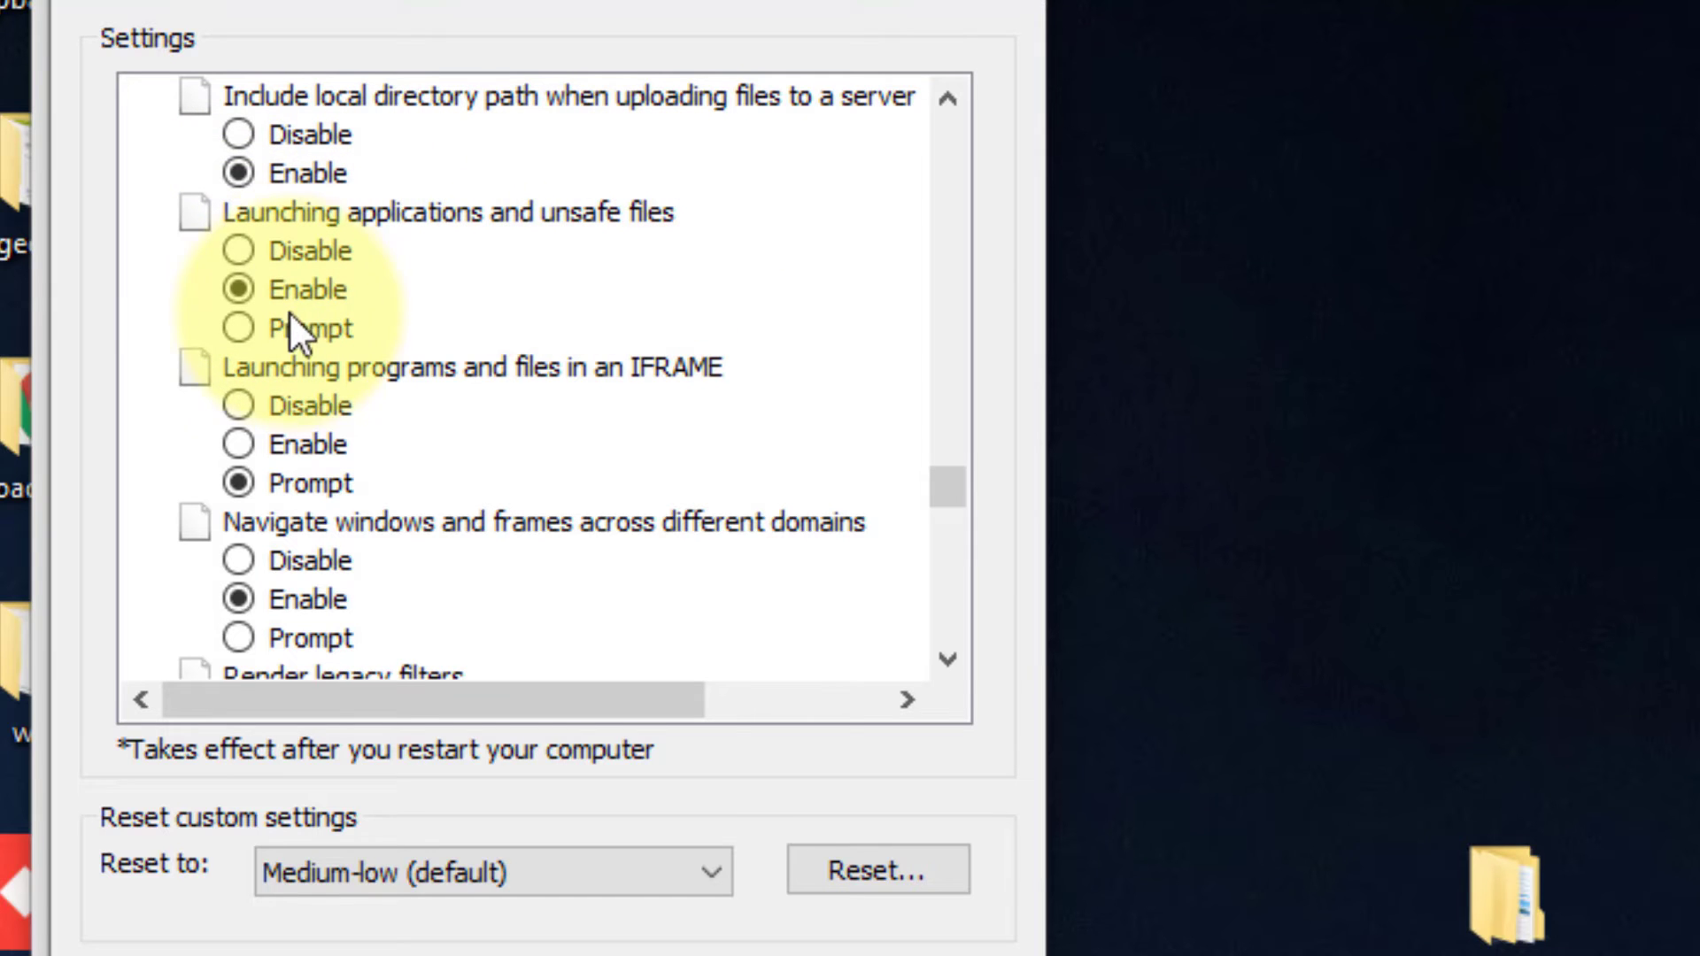
pyautogui.click(249, 324)
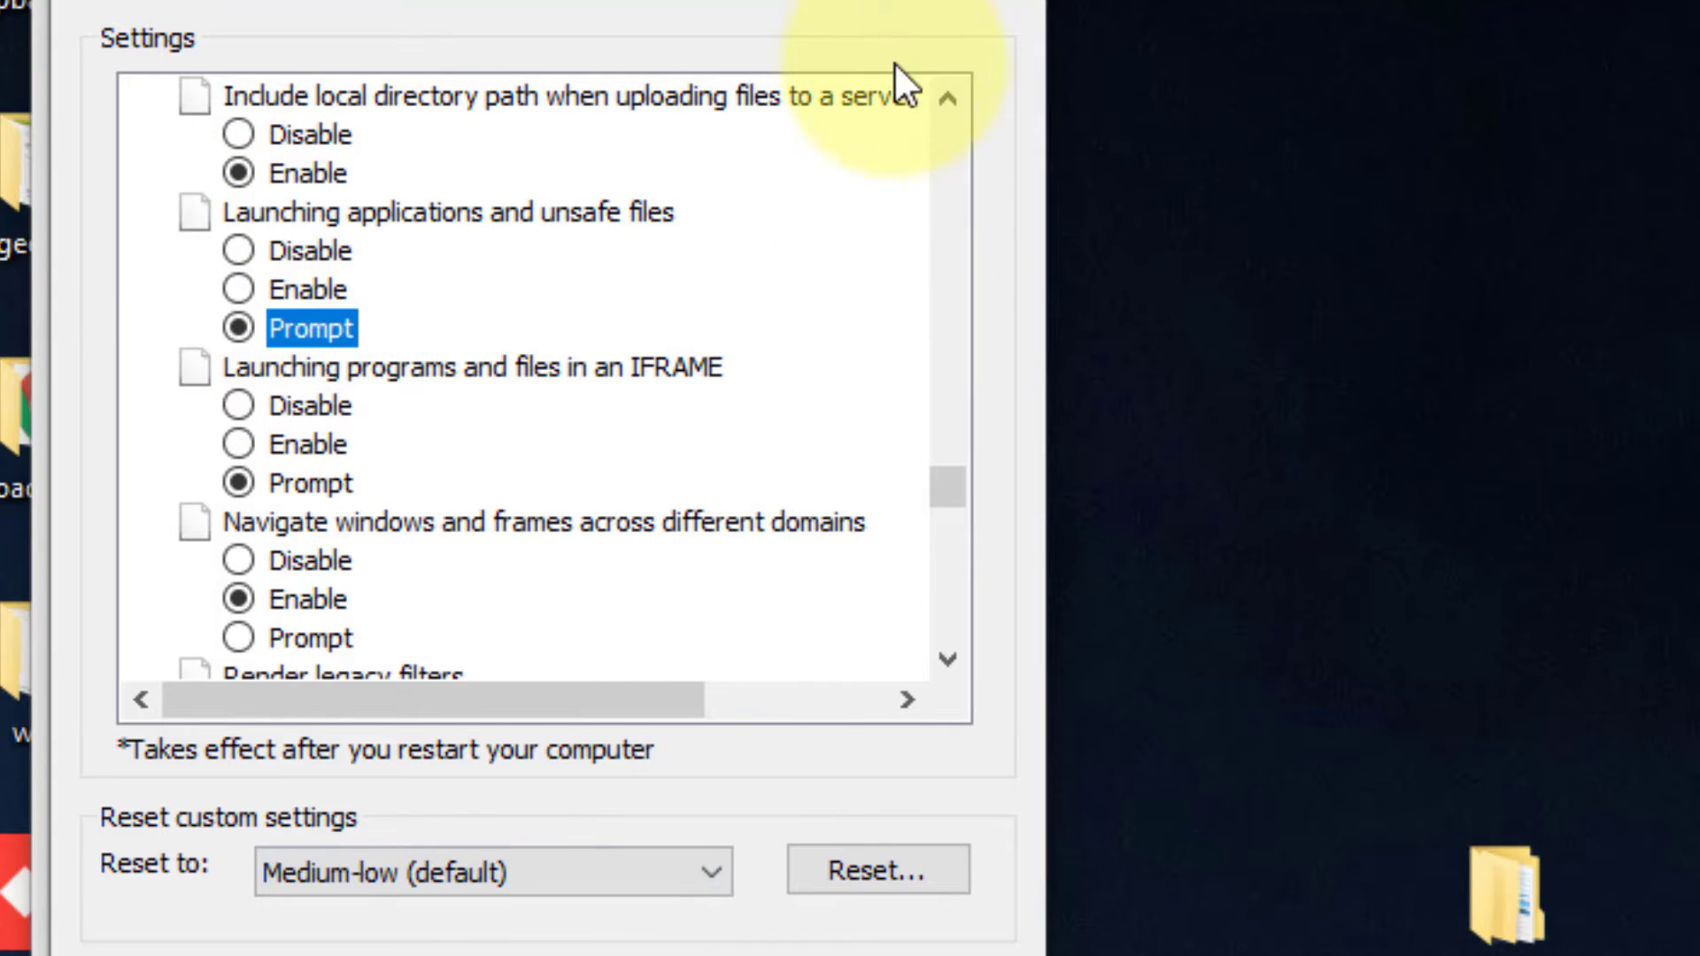
pyautogui.click(998, 3)
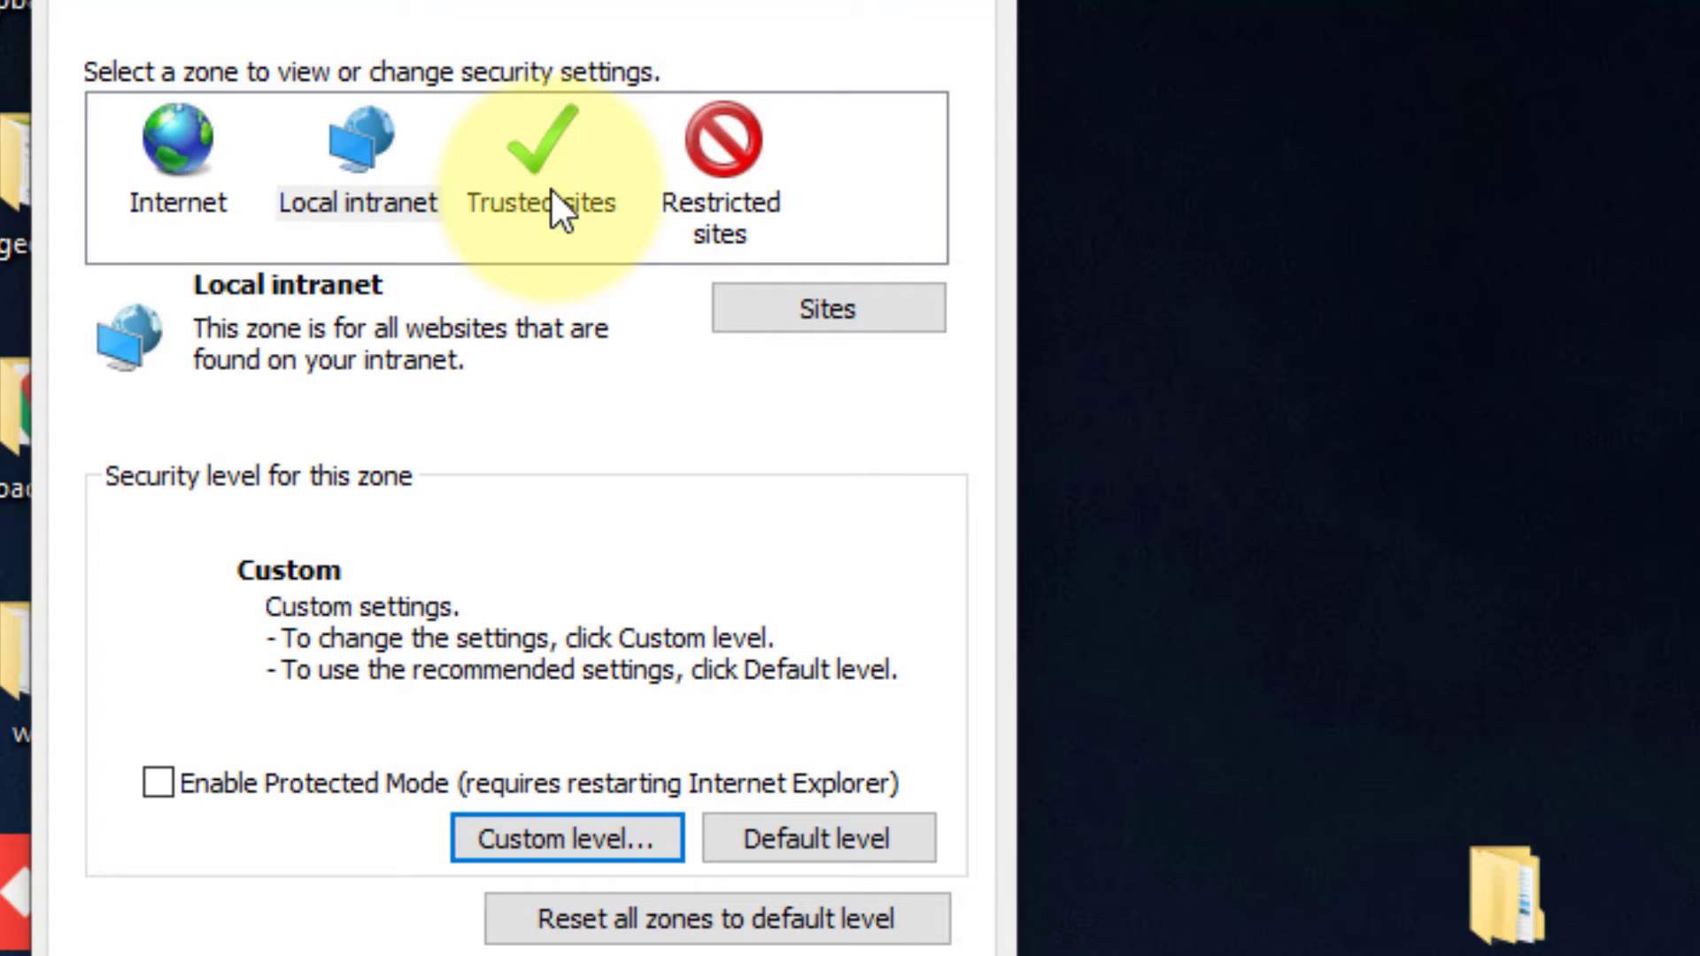
# Step: Set the Trusted sites zone's 'Launching applications and unsafe files' to Prompt
pyautogui.click(551, 189)
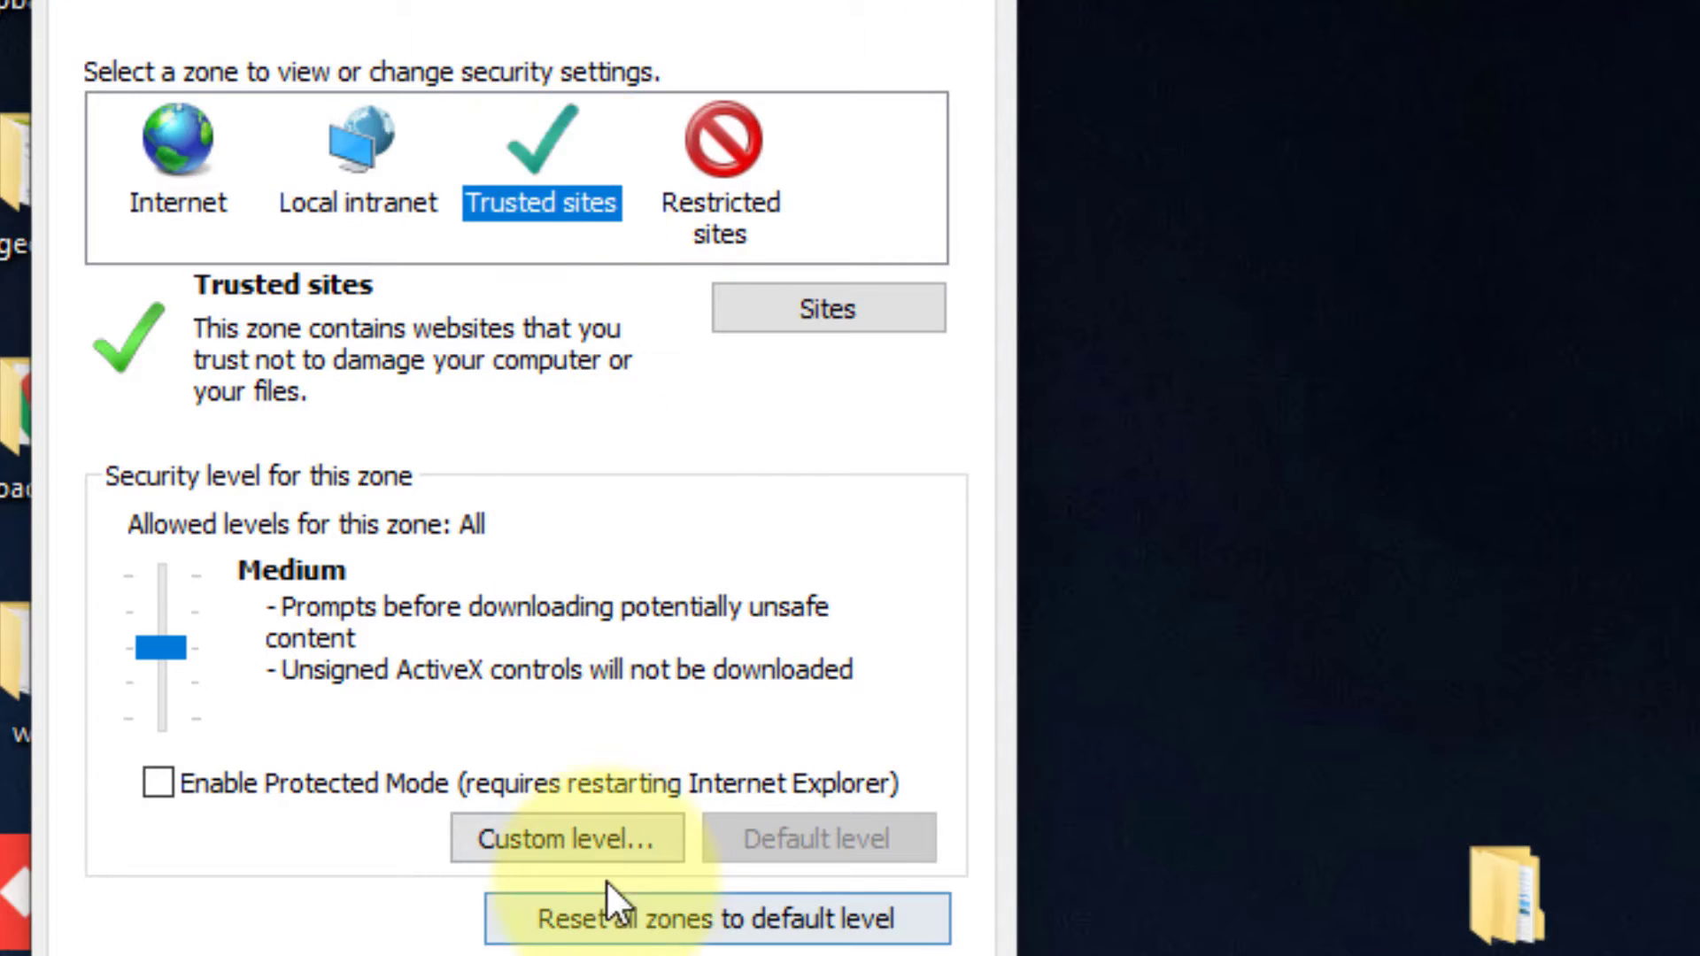
pyautogui.click(597, 840)
pyautogui.scroll(-2, 508, 404)
pyautogui.scroll(-5, 508, 500)
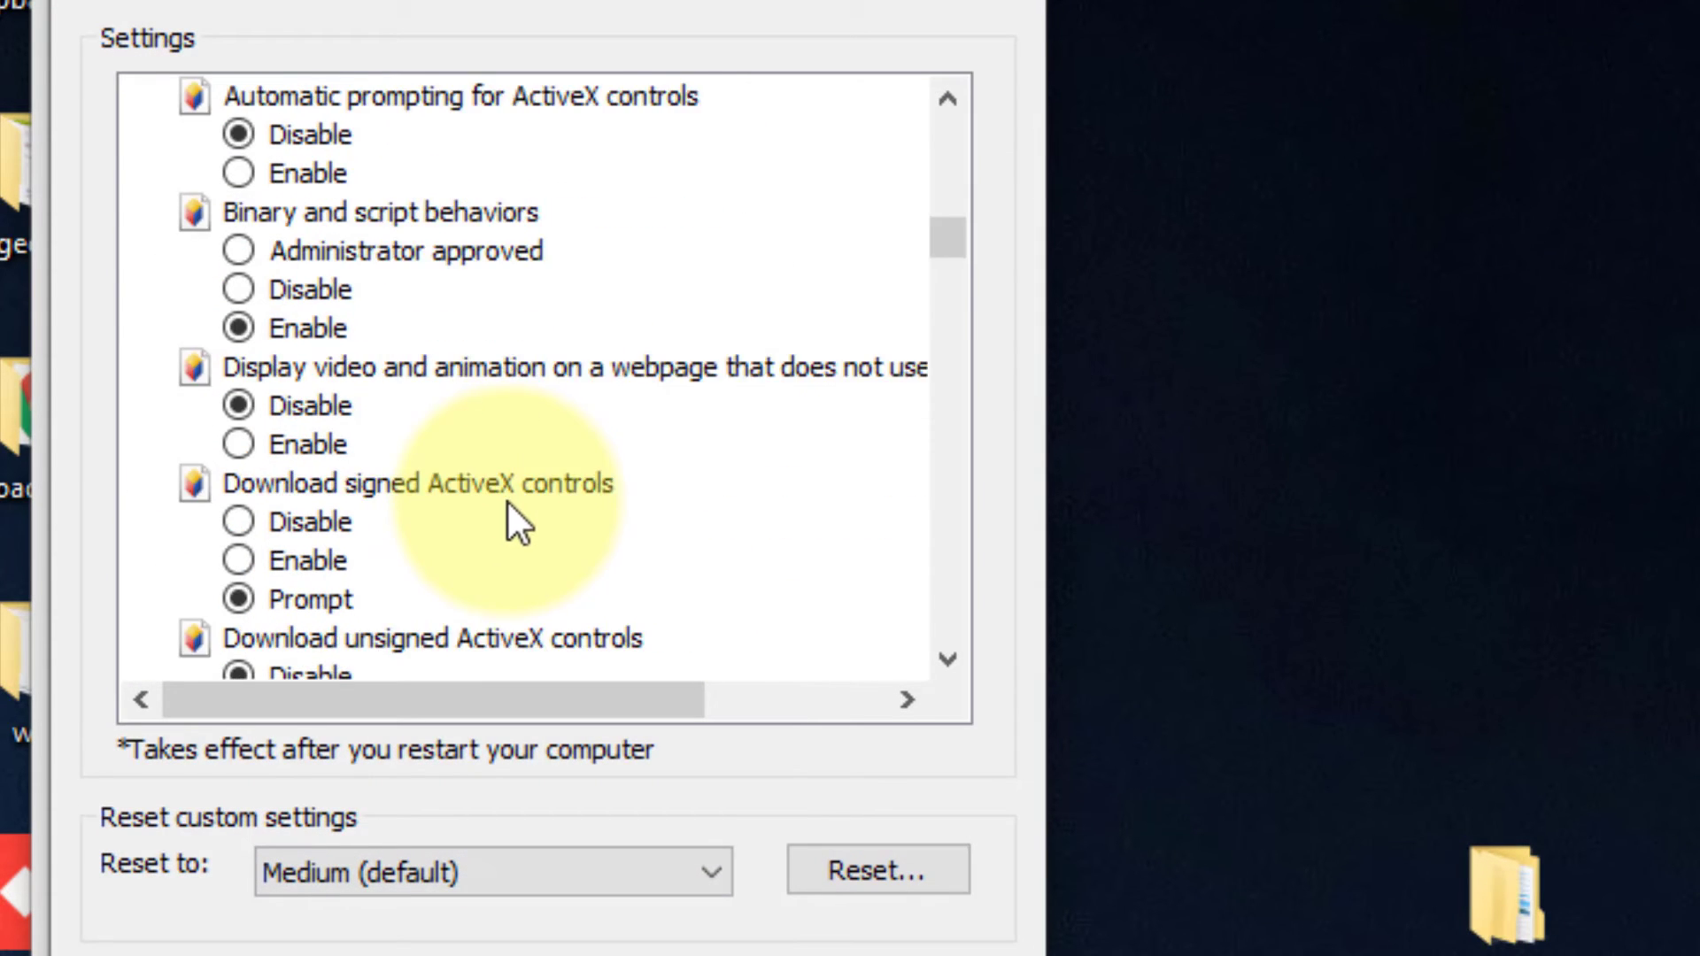
pyautogui.scroll(-5, 508, 500)
pyautogui.moveTo(958, 287); pyautogui.dragTo(968, 420)
pyautogui.scroll(-4, 771, 475)
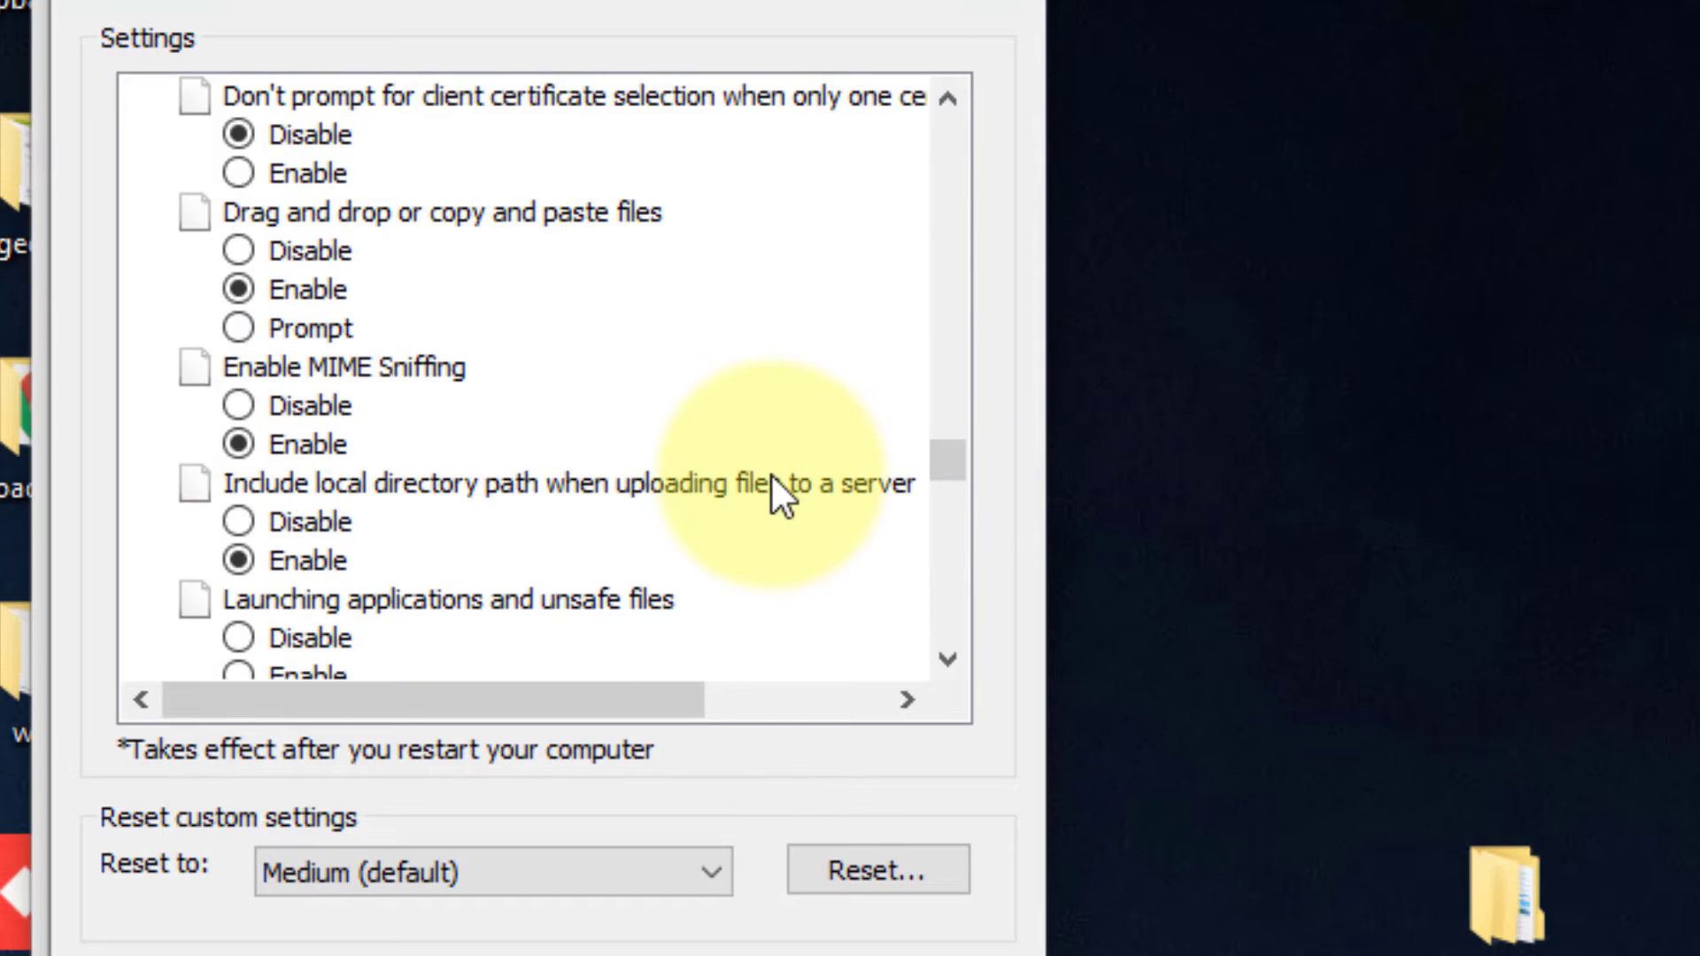
pyautogui.scroll(-4, 772, 474)
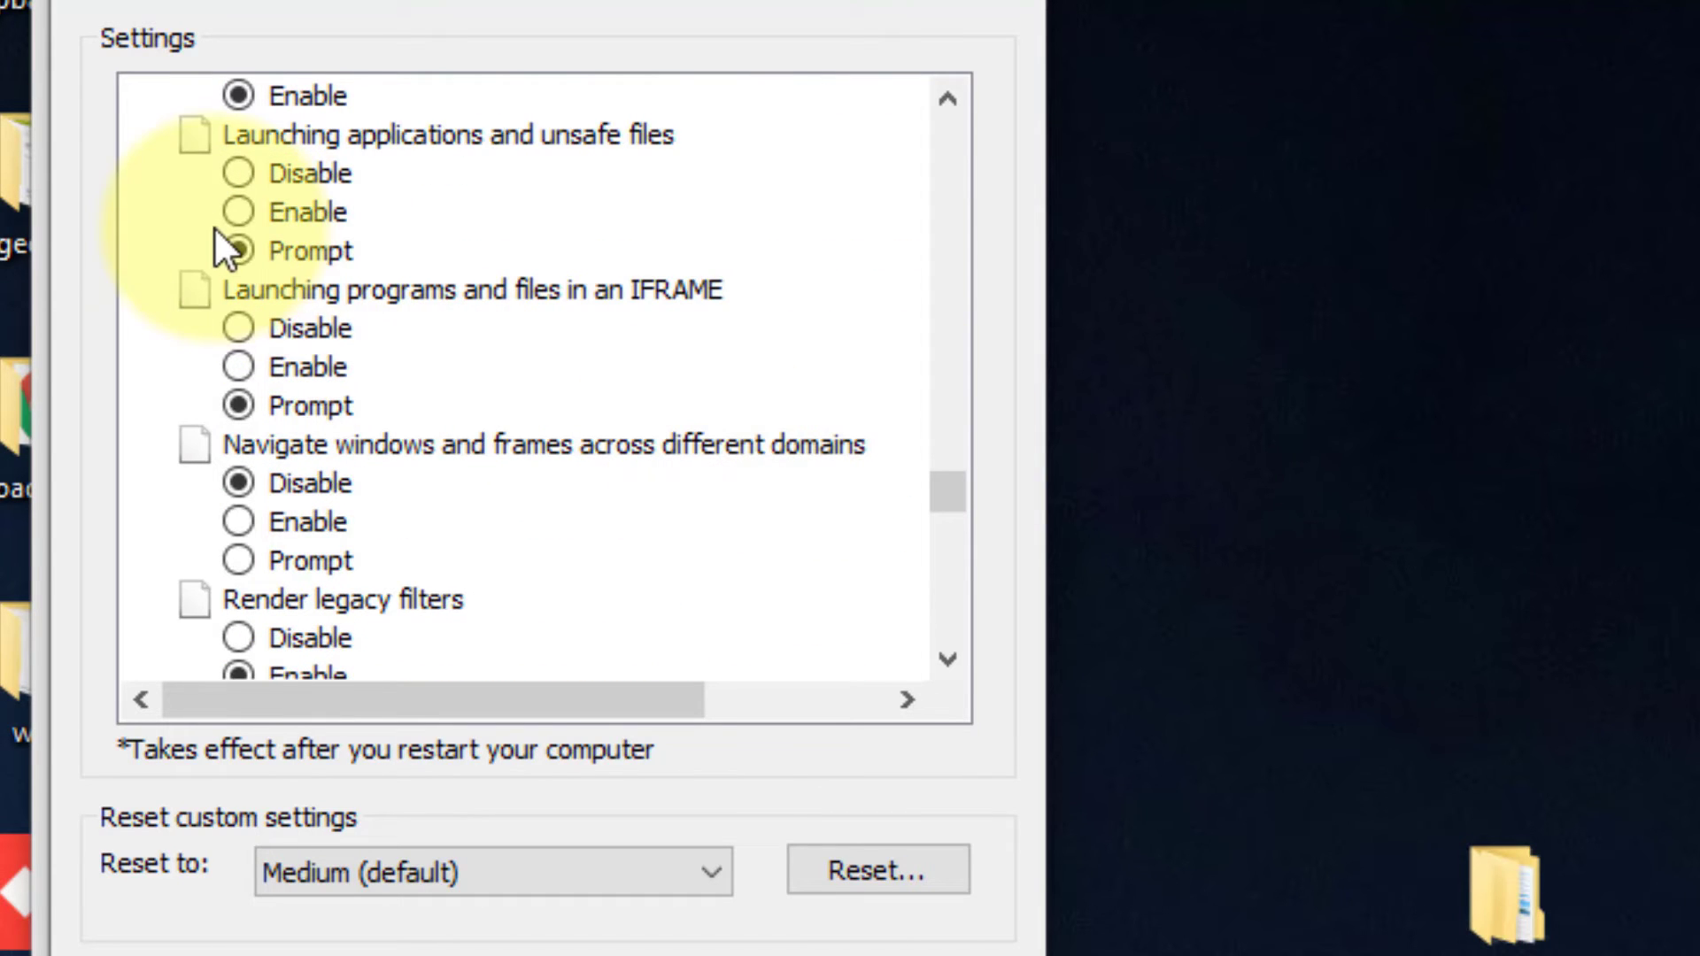
pyautogui.click(248, 264)
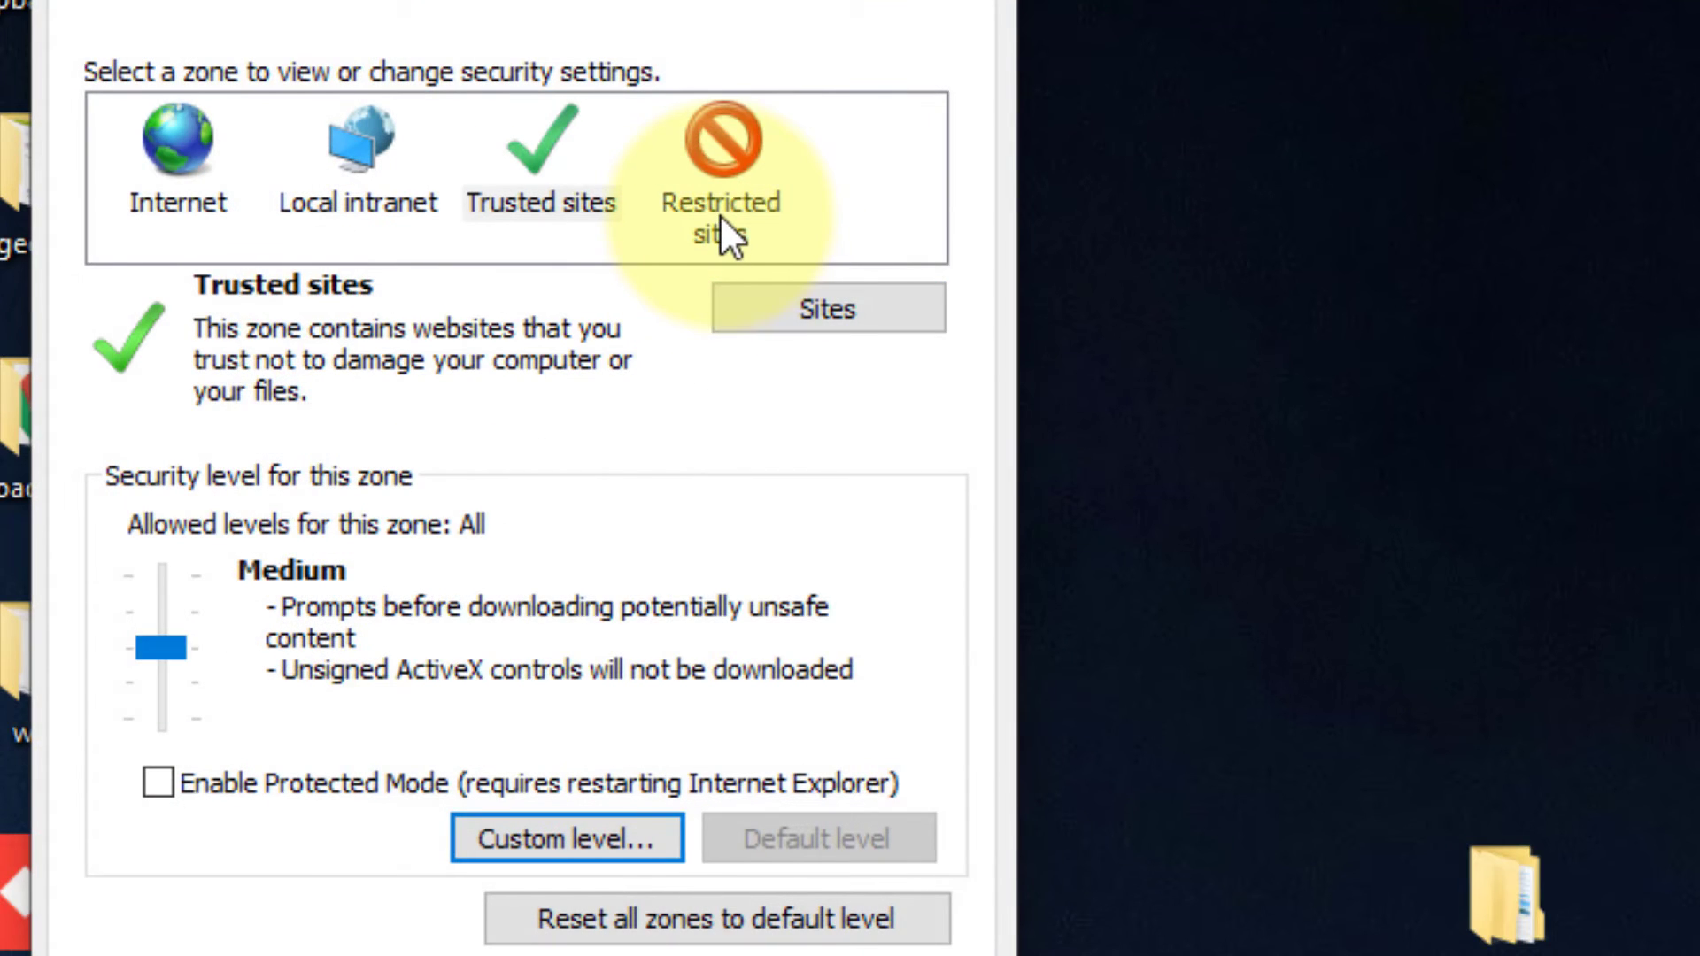
# Step: Set Restricted sites unsafe file launching to Prompt, then save and close Internet Properties
pyautogui.click(720, 214)
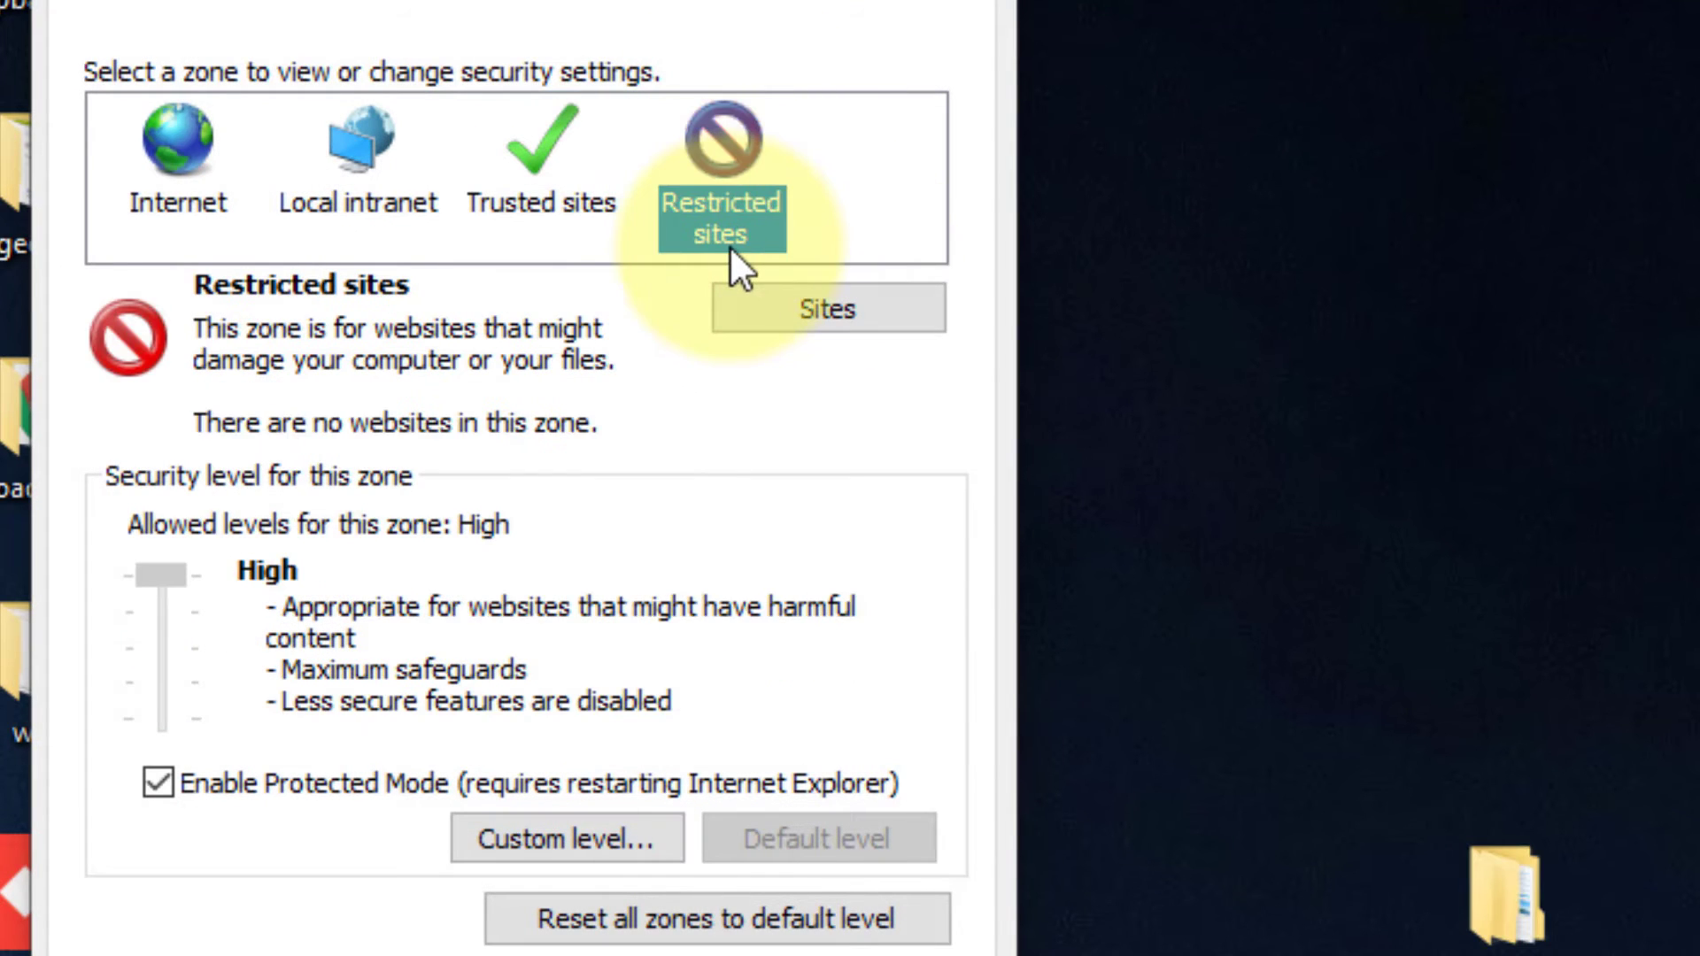
pyautogui.click(585, 835)
pyautogui.scroll(-1, 585, 505)
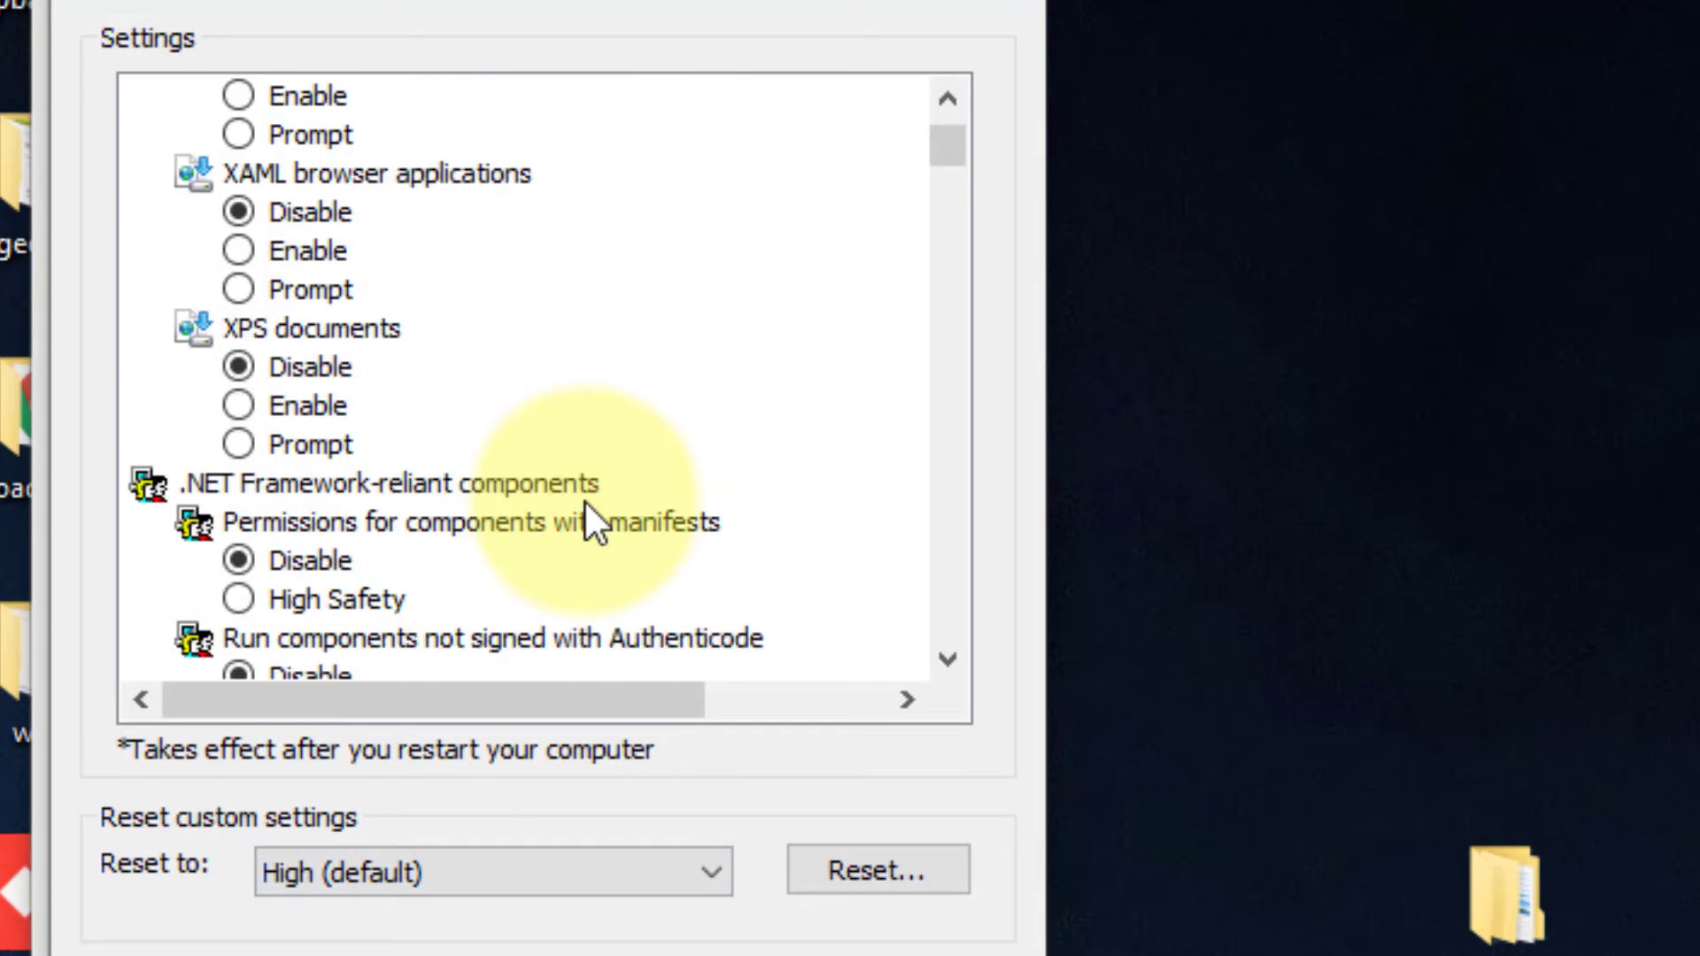
pyautogui.scroll(-4, 586, 505)
pyautogui.scroll(-3, 585, 509)
pyautogui.scroll(-3, 585, 508)
pyautogui.scroll(-5, 586, 509)
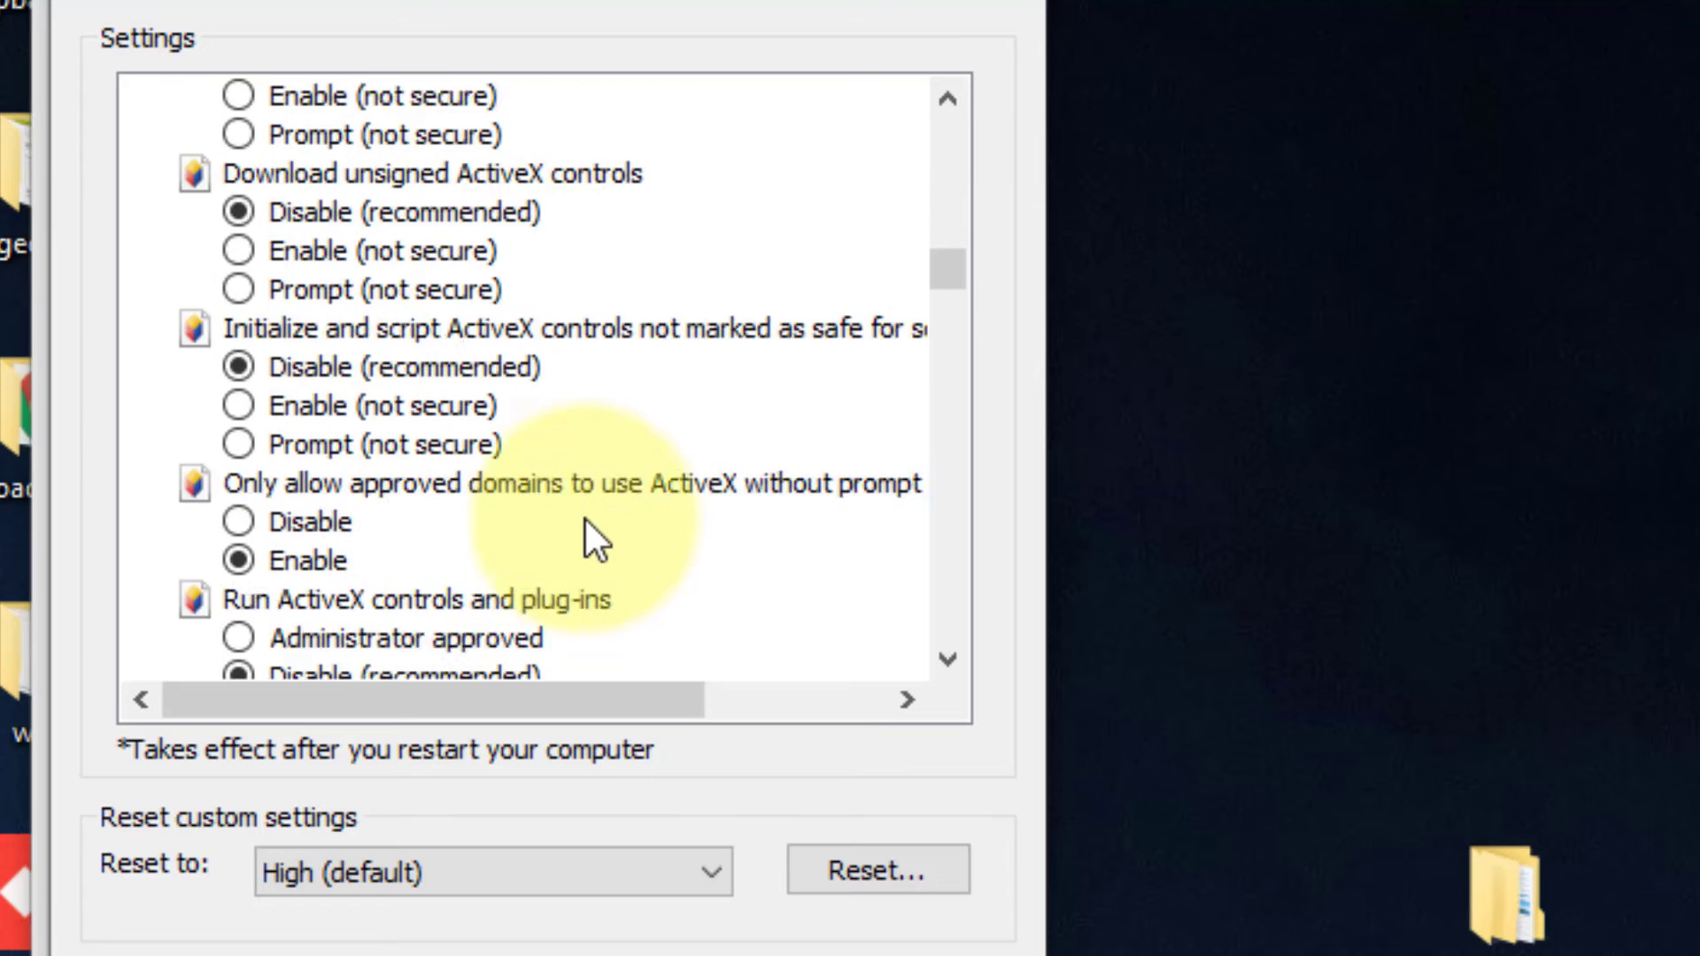
pyautogui.scroll(-6, 586, 521)
pyautogui.scroll(-6, 586, 525)
pyautogui.scroll(-3, 585, 524)
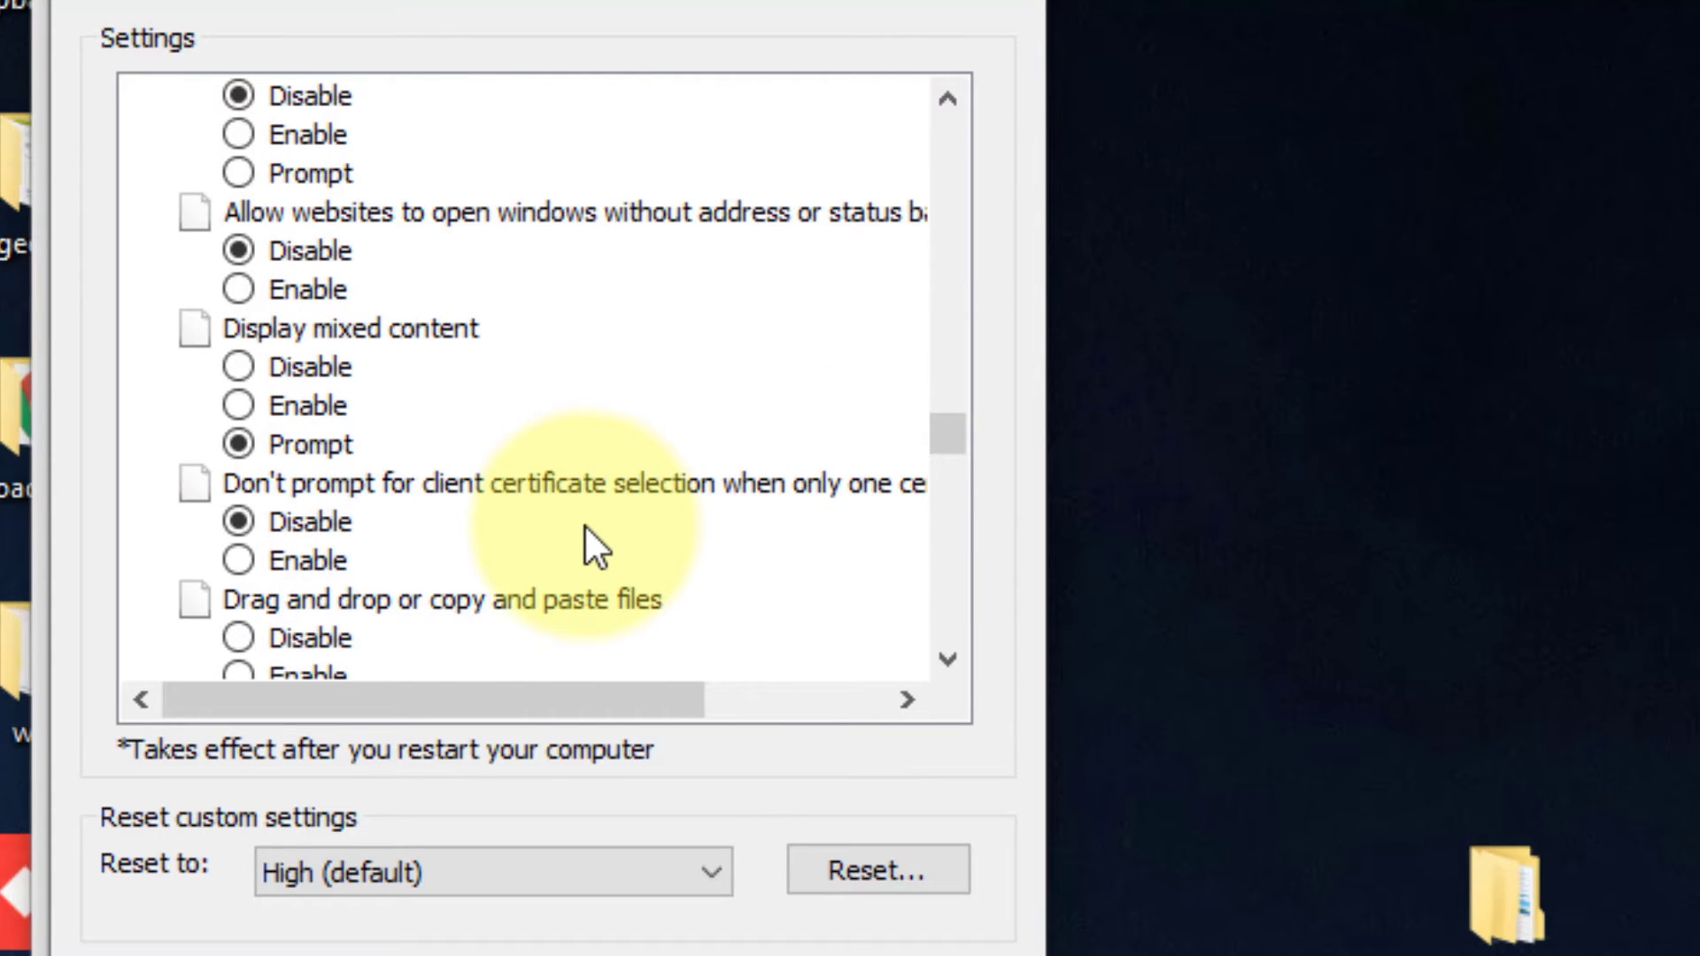
pyautogui.scroll(-1, 586, 527)
pyautogui.scroll(-1, 586, 528)
pyautogui.scroll(-1, 586, 537)
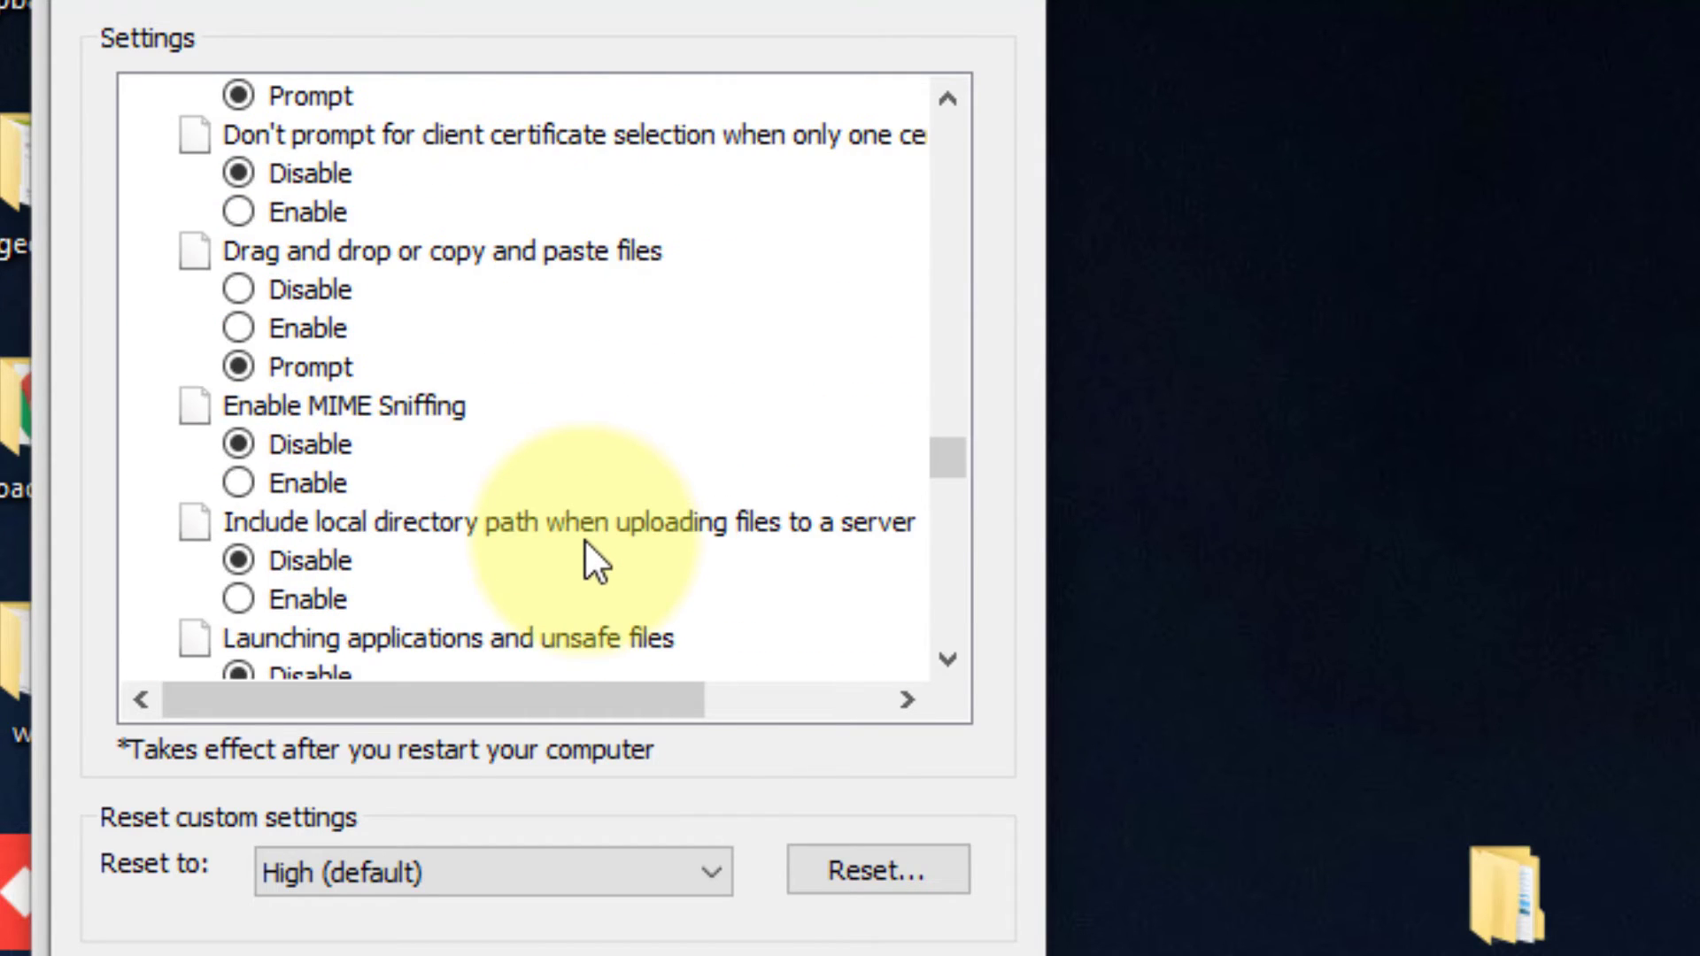
pyautogui.scroll(-2, 586, 542)
pyautogui.click(225, 519)
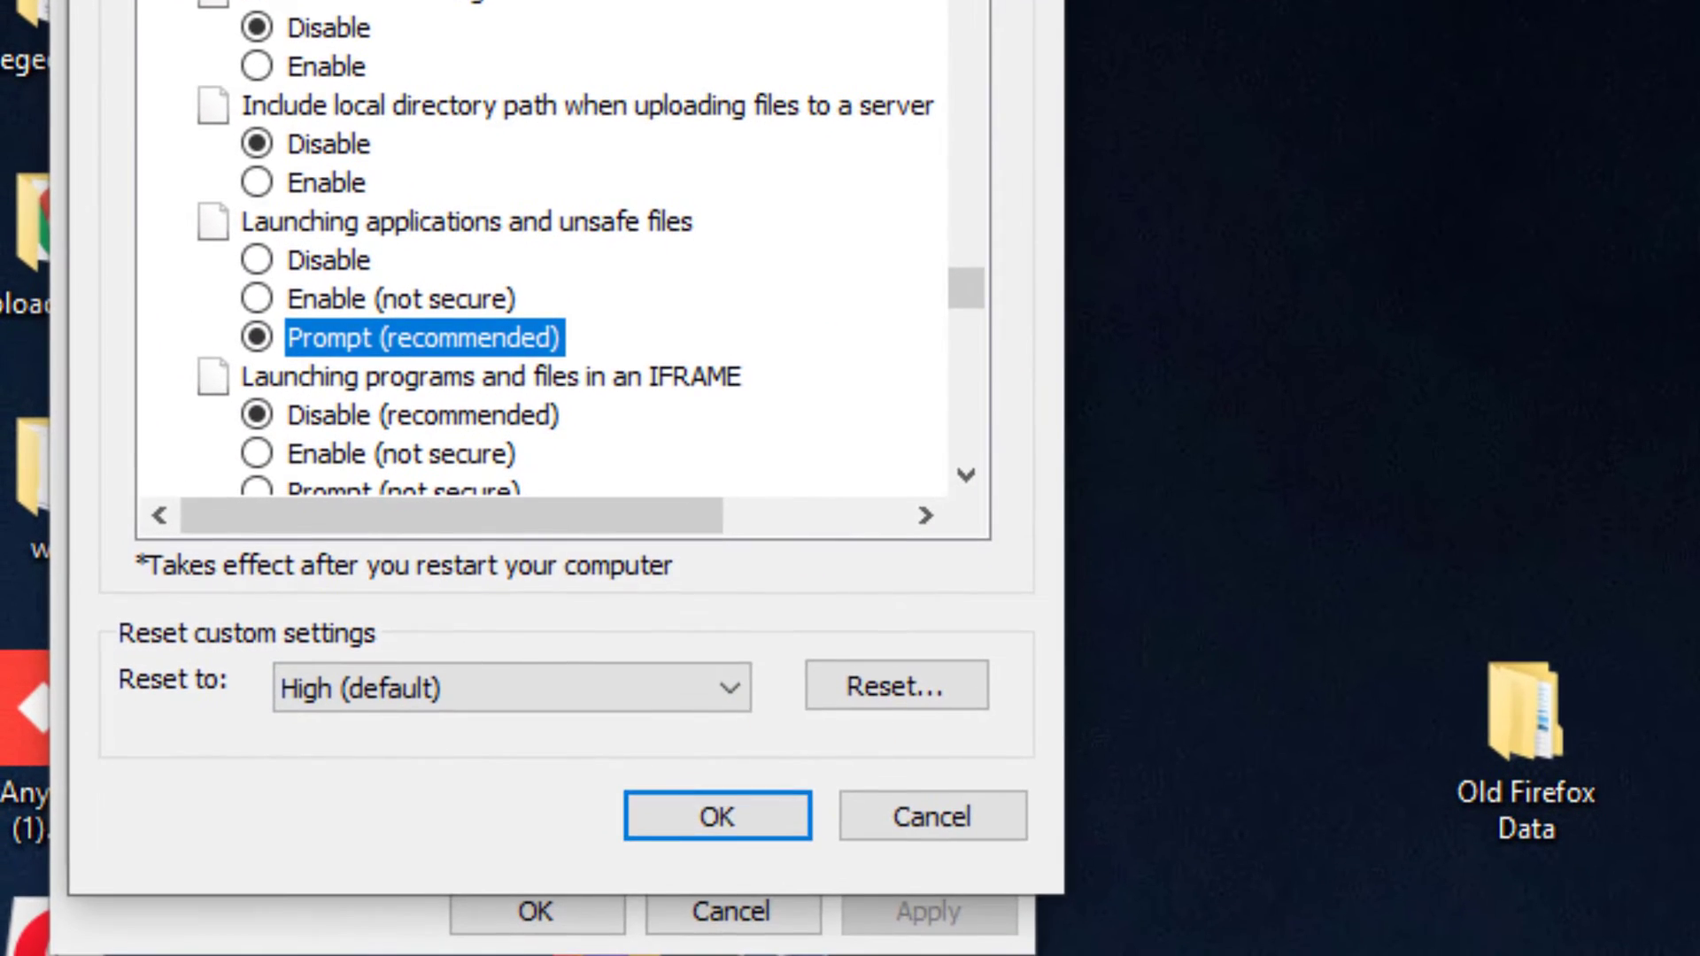
pyautogui.press('Return')
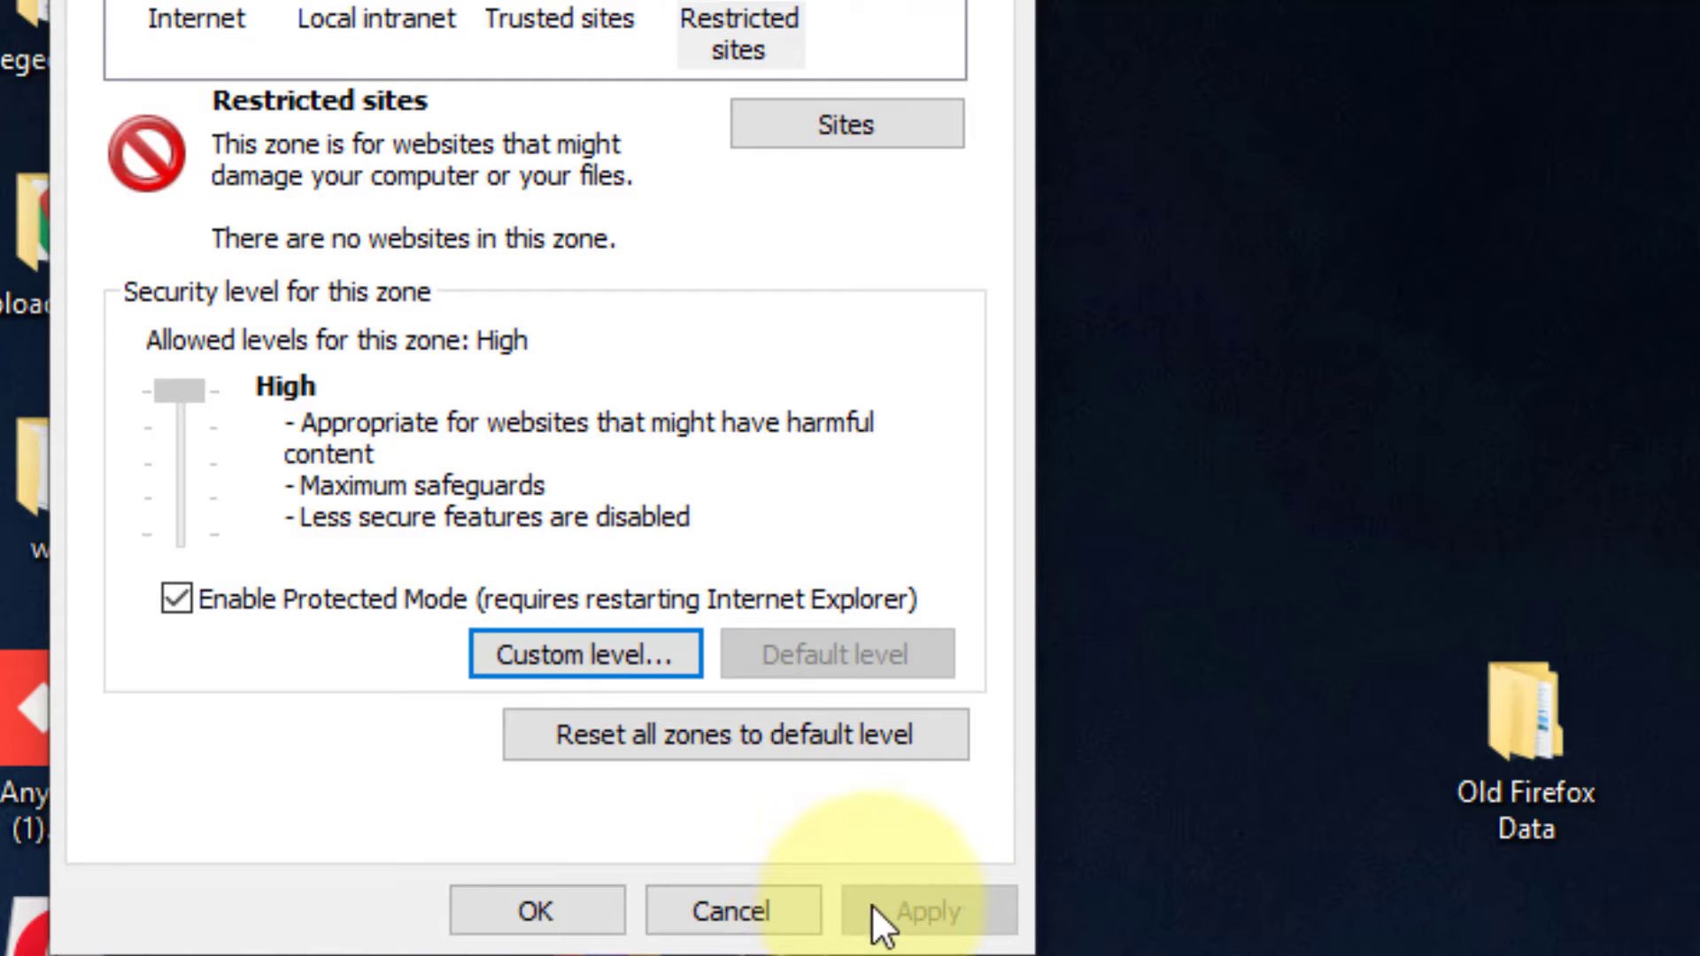
pyautogui.click(527, 913)
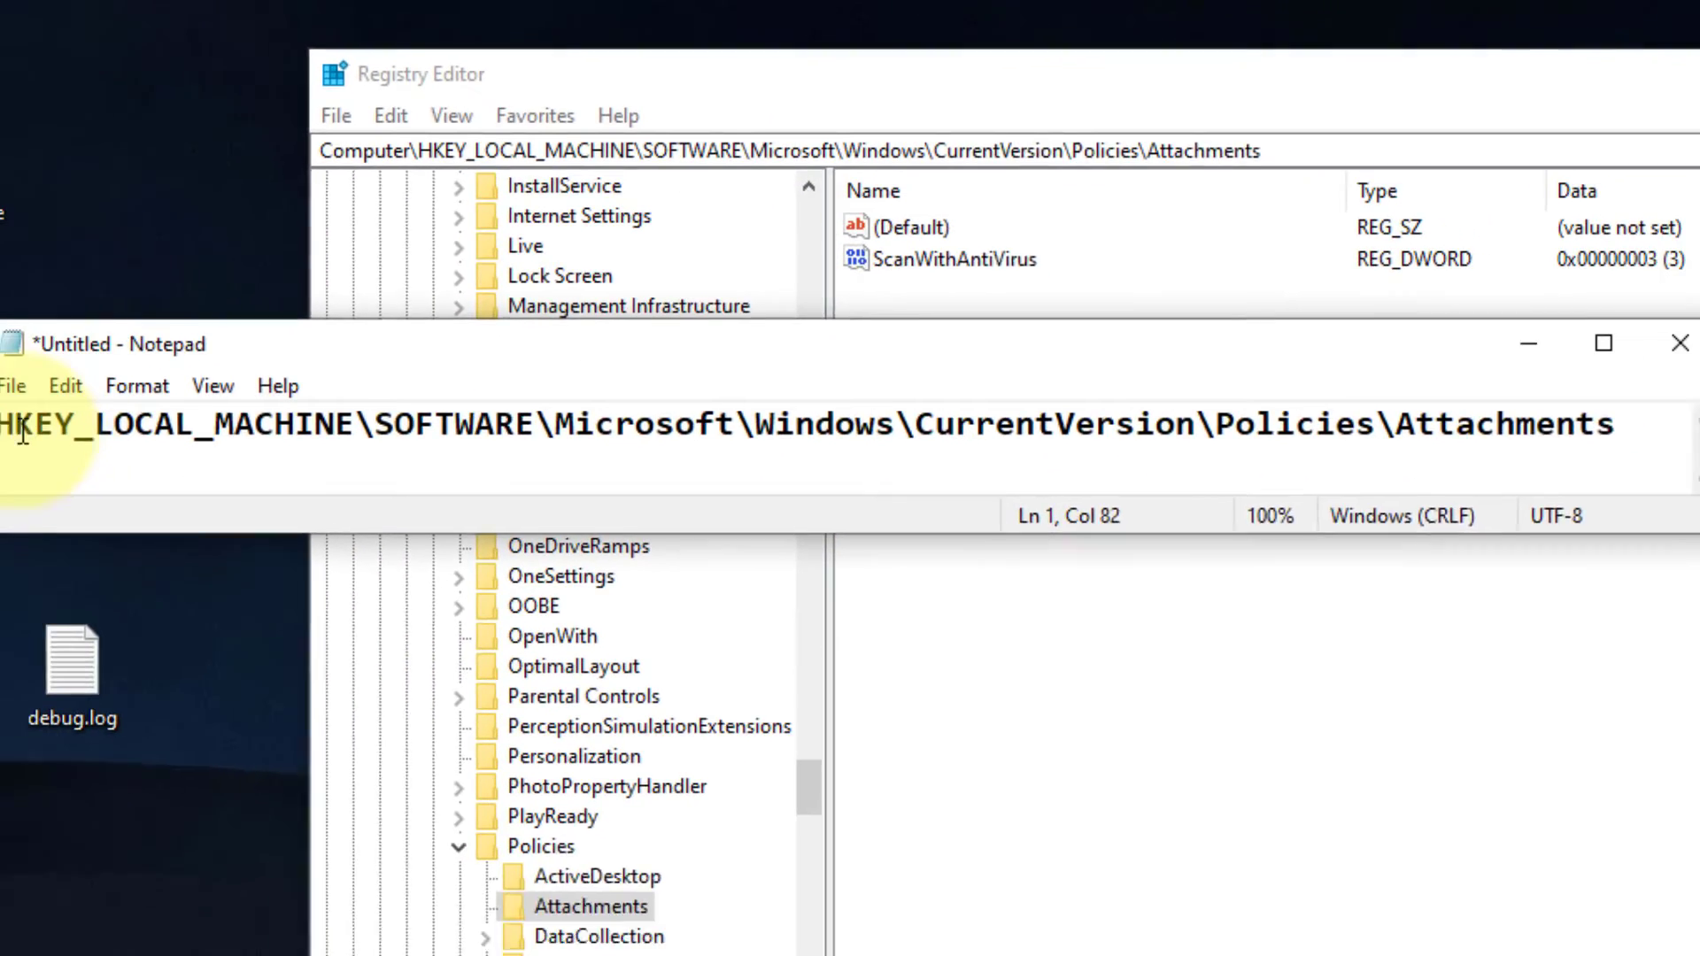
# Step: Copy the Policies\Attachments registry path from the Notepad notes
pyautogui.moveTo(32, 404); pyautogui.dragTo(1082, 414)
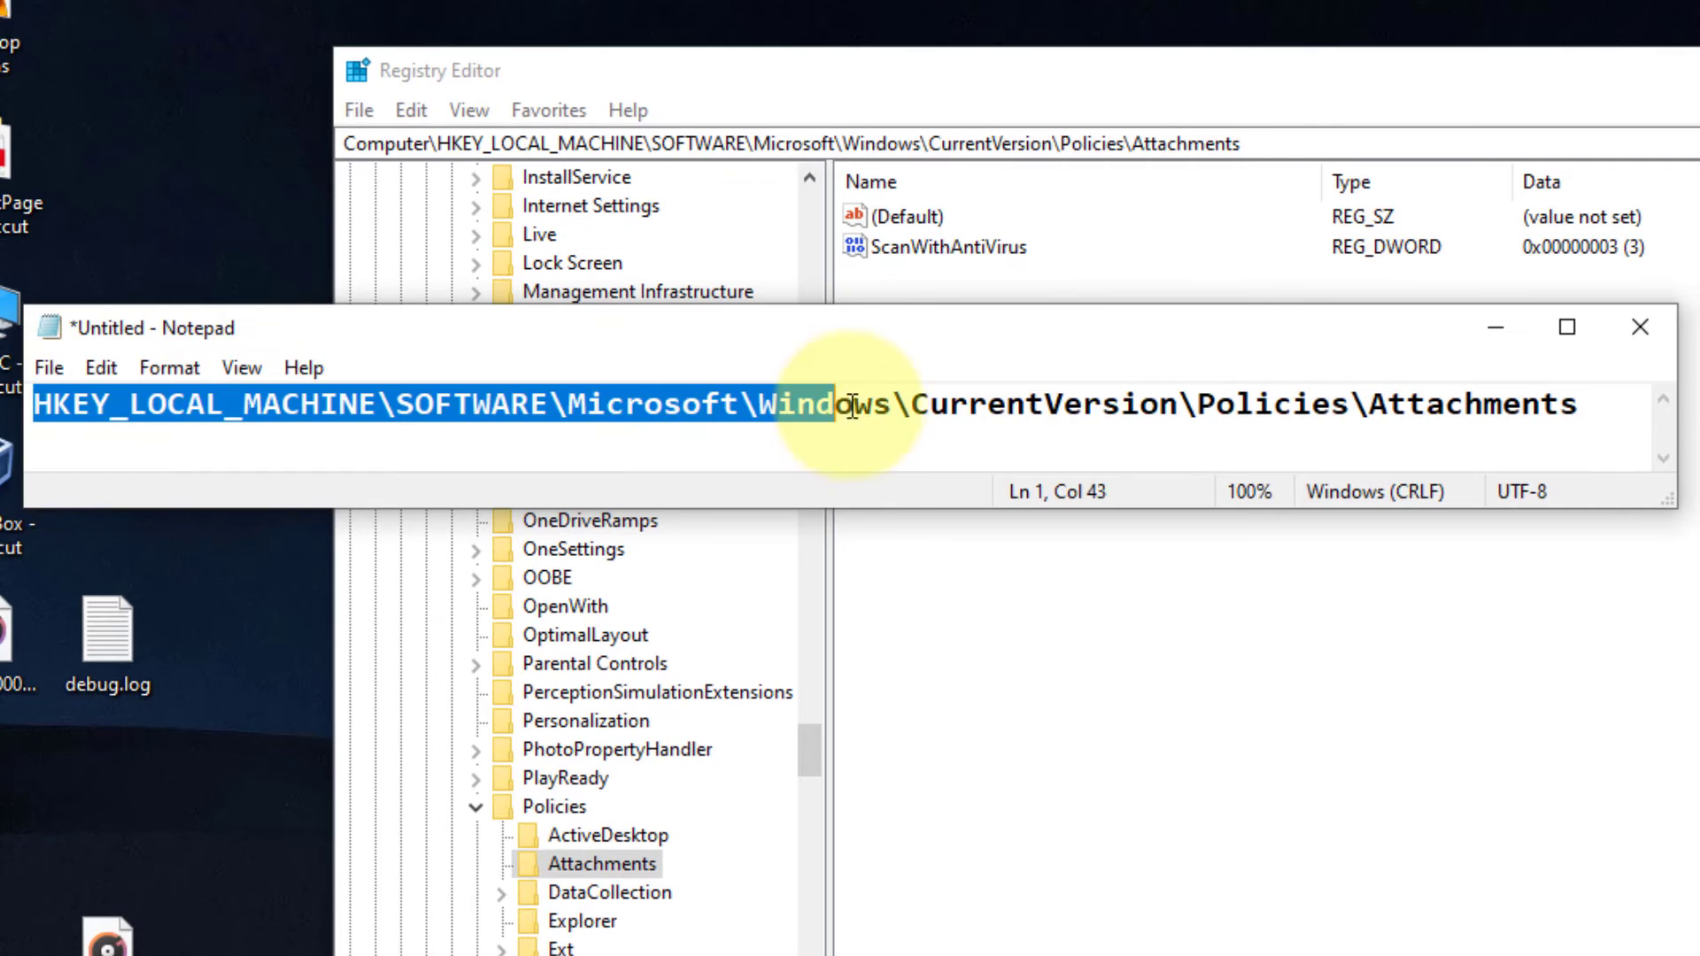
pyautogui.moveTo(1083, 413); pyautogui.dragTo(1621, 406)
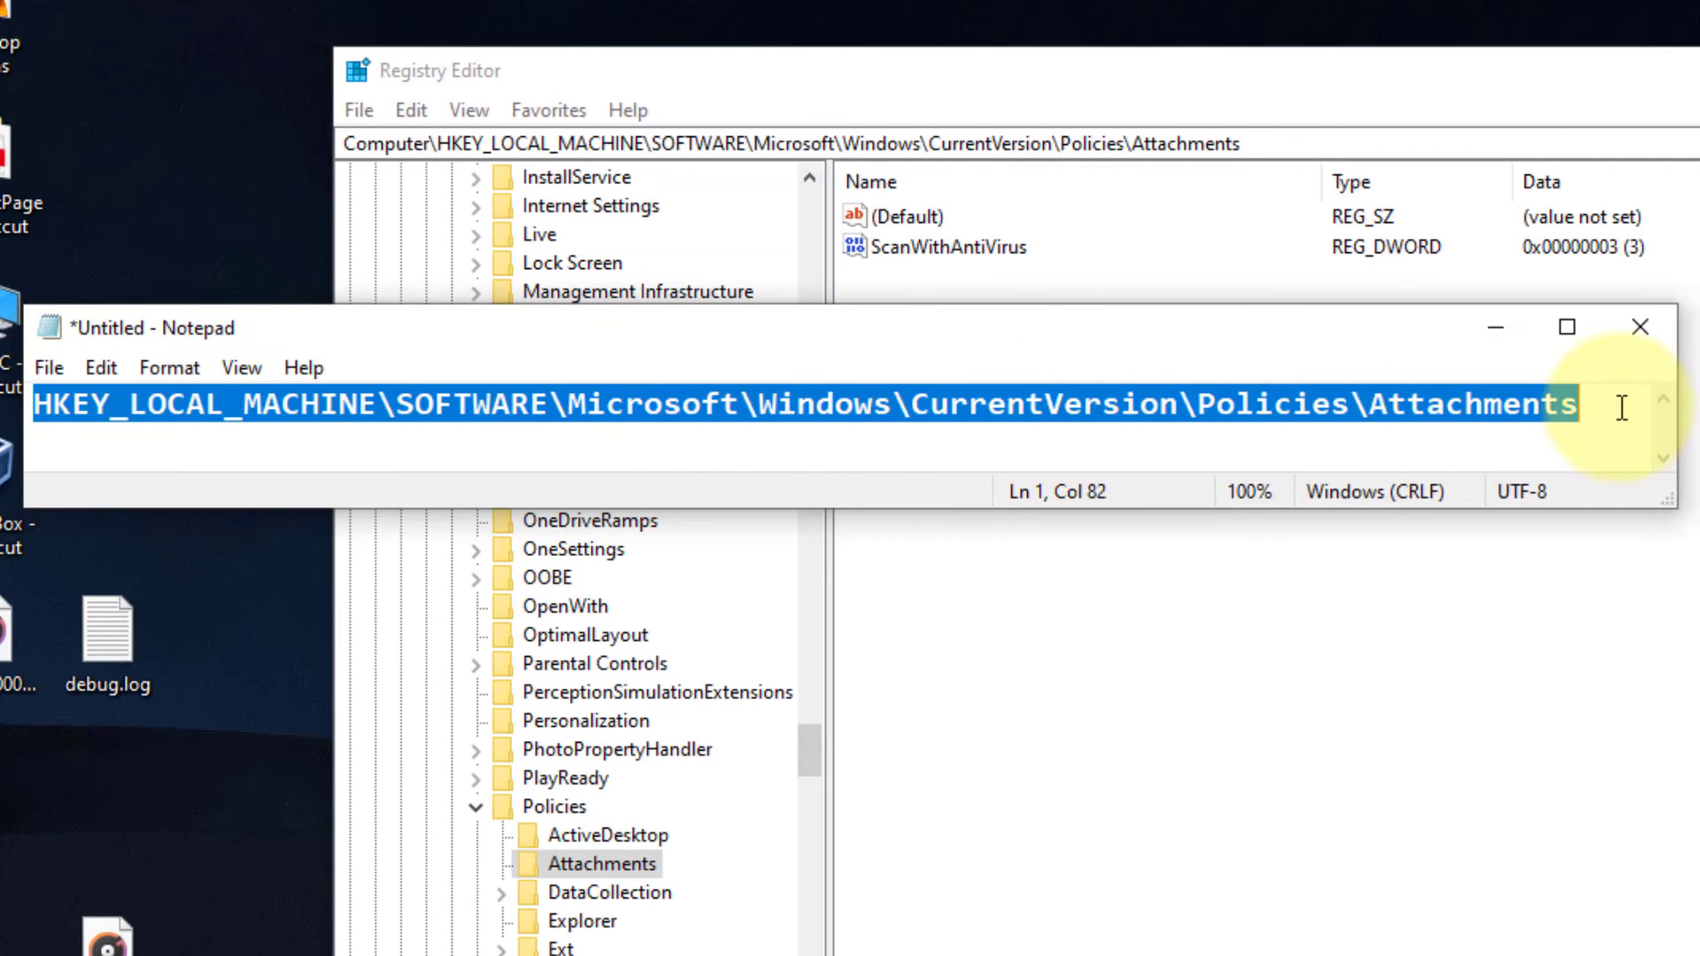
pyautogui.rightClick(332, 408)
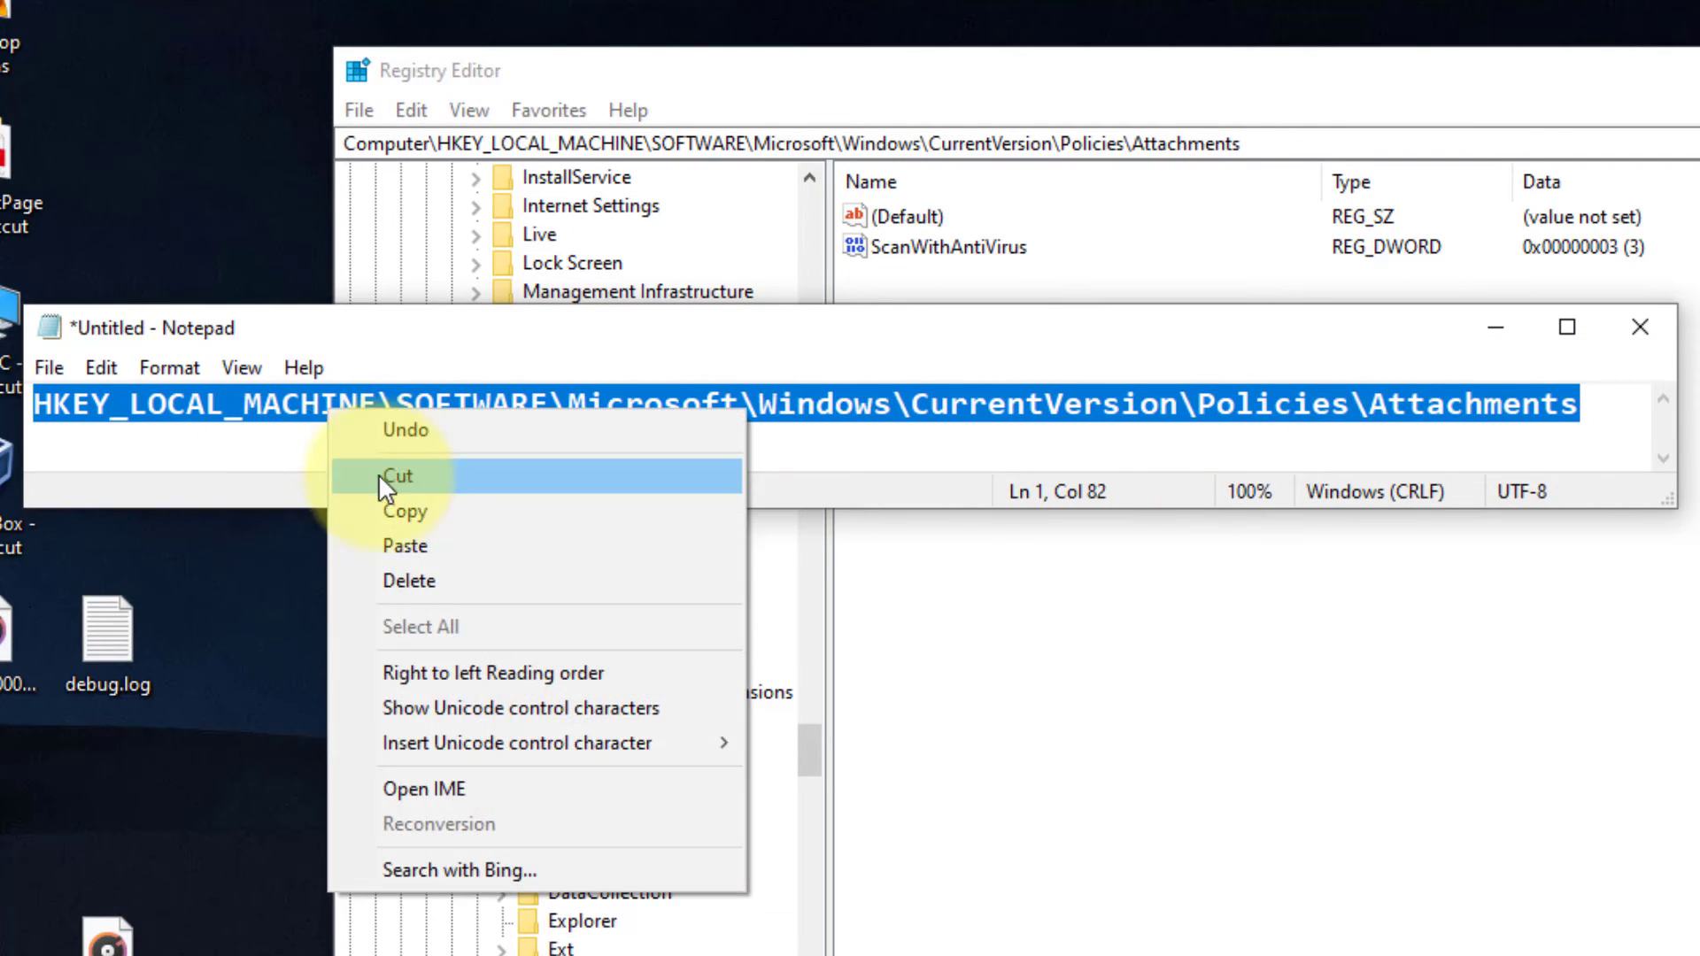
pyautogui.click(385, 508)
pyautogui.click(247, 452)
pyautogui.click(283, 409)
pyautogui.doubleClick(283, 409)
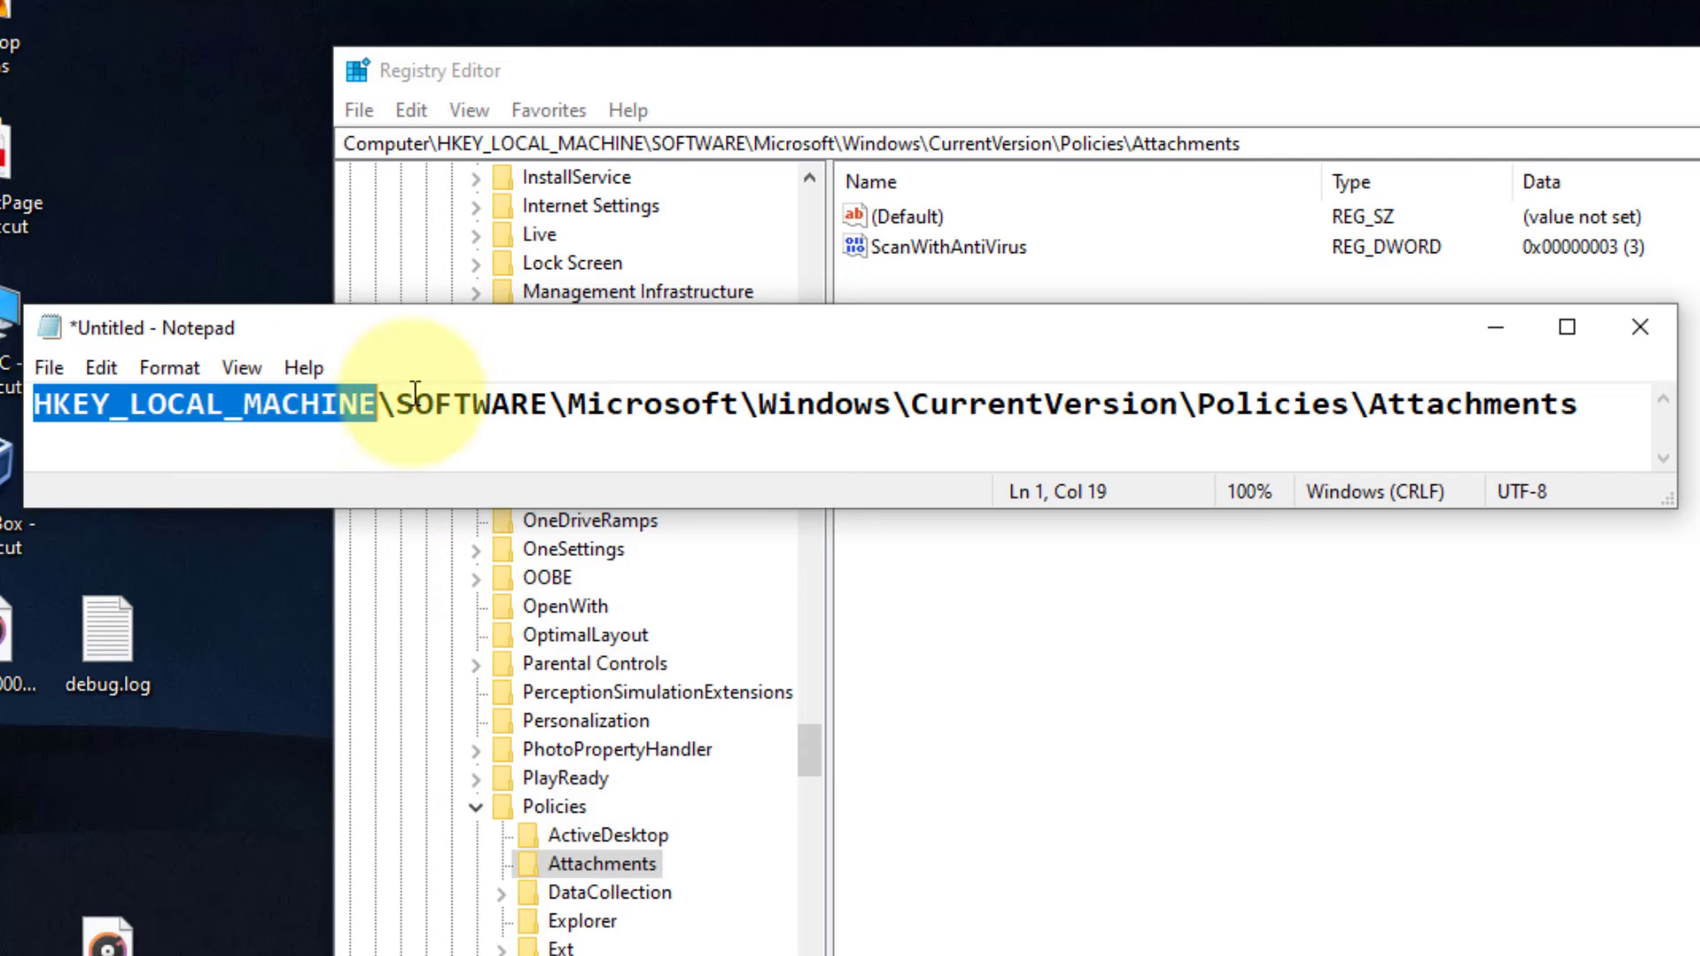
pyautogui.doubleClick(459, 405)
pyautogui.doubleClick(645, 406)
pyautogui.doubleClick(843, 408)
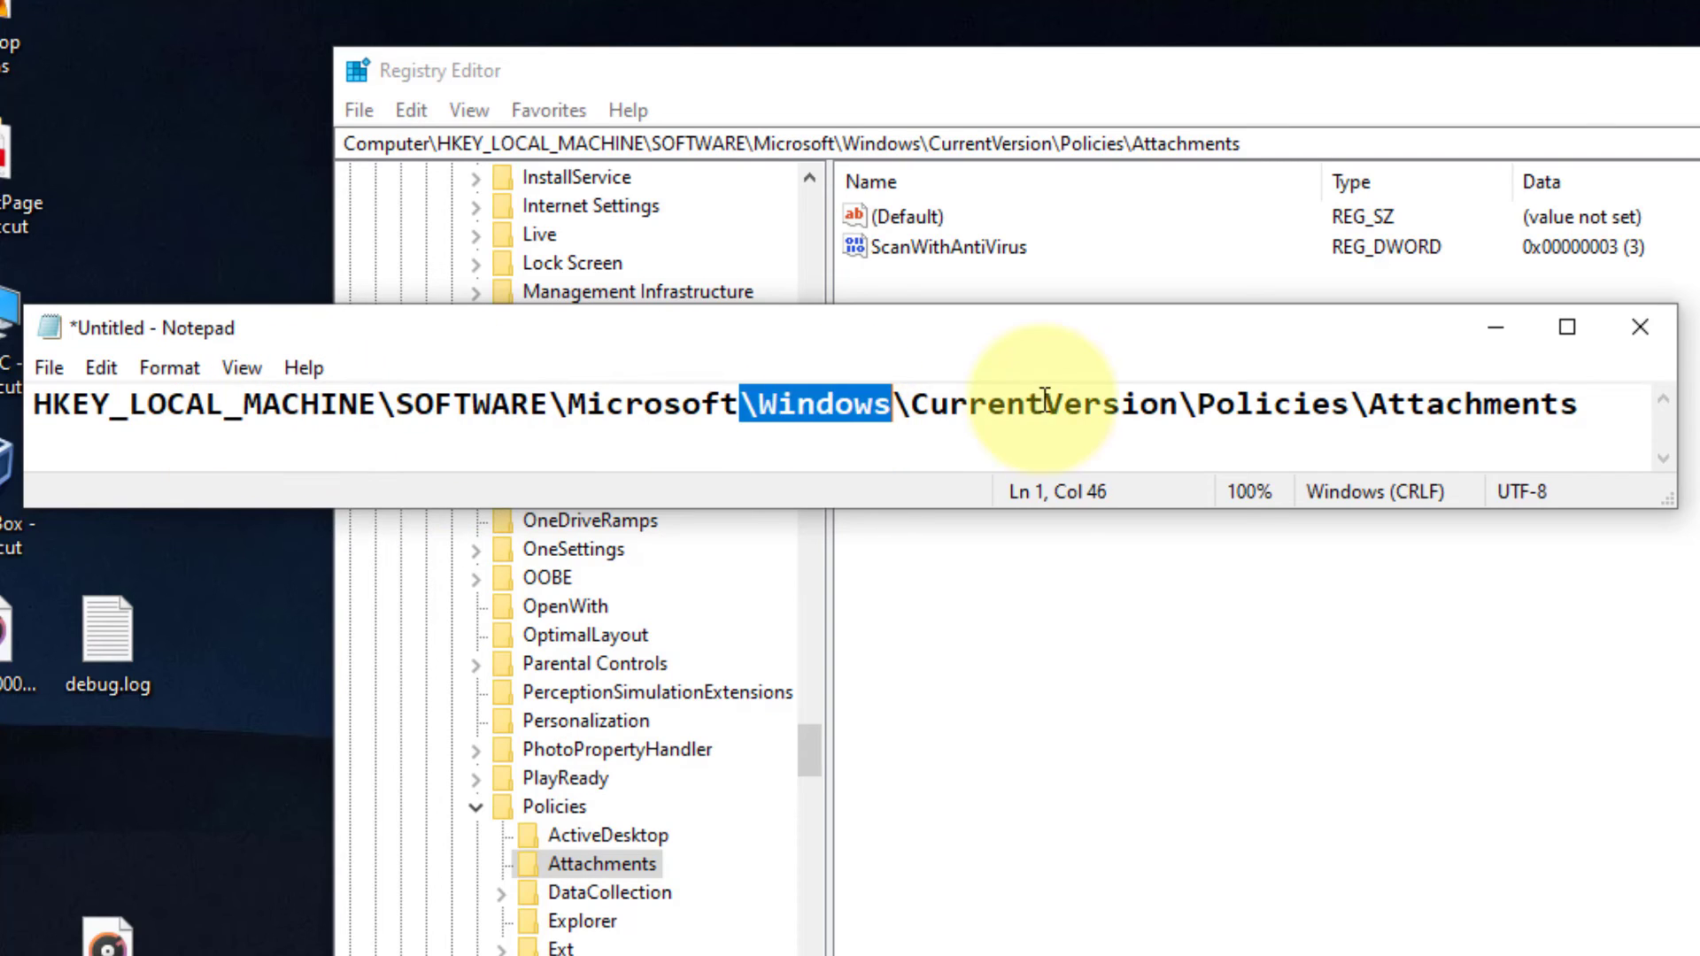
pyautogui.doubleClick(1044, 404)
pyautogui.moveTo(1587, 403); pyautogui.dragTo(34, 405)
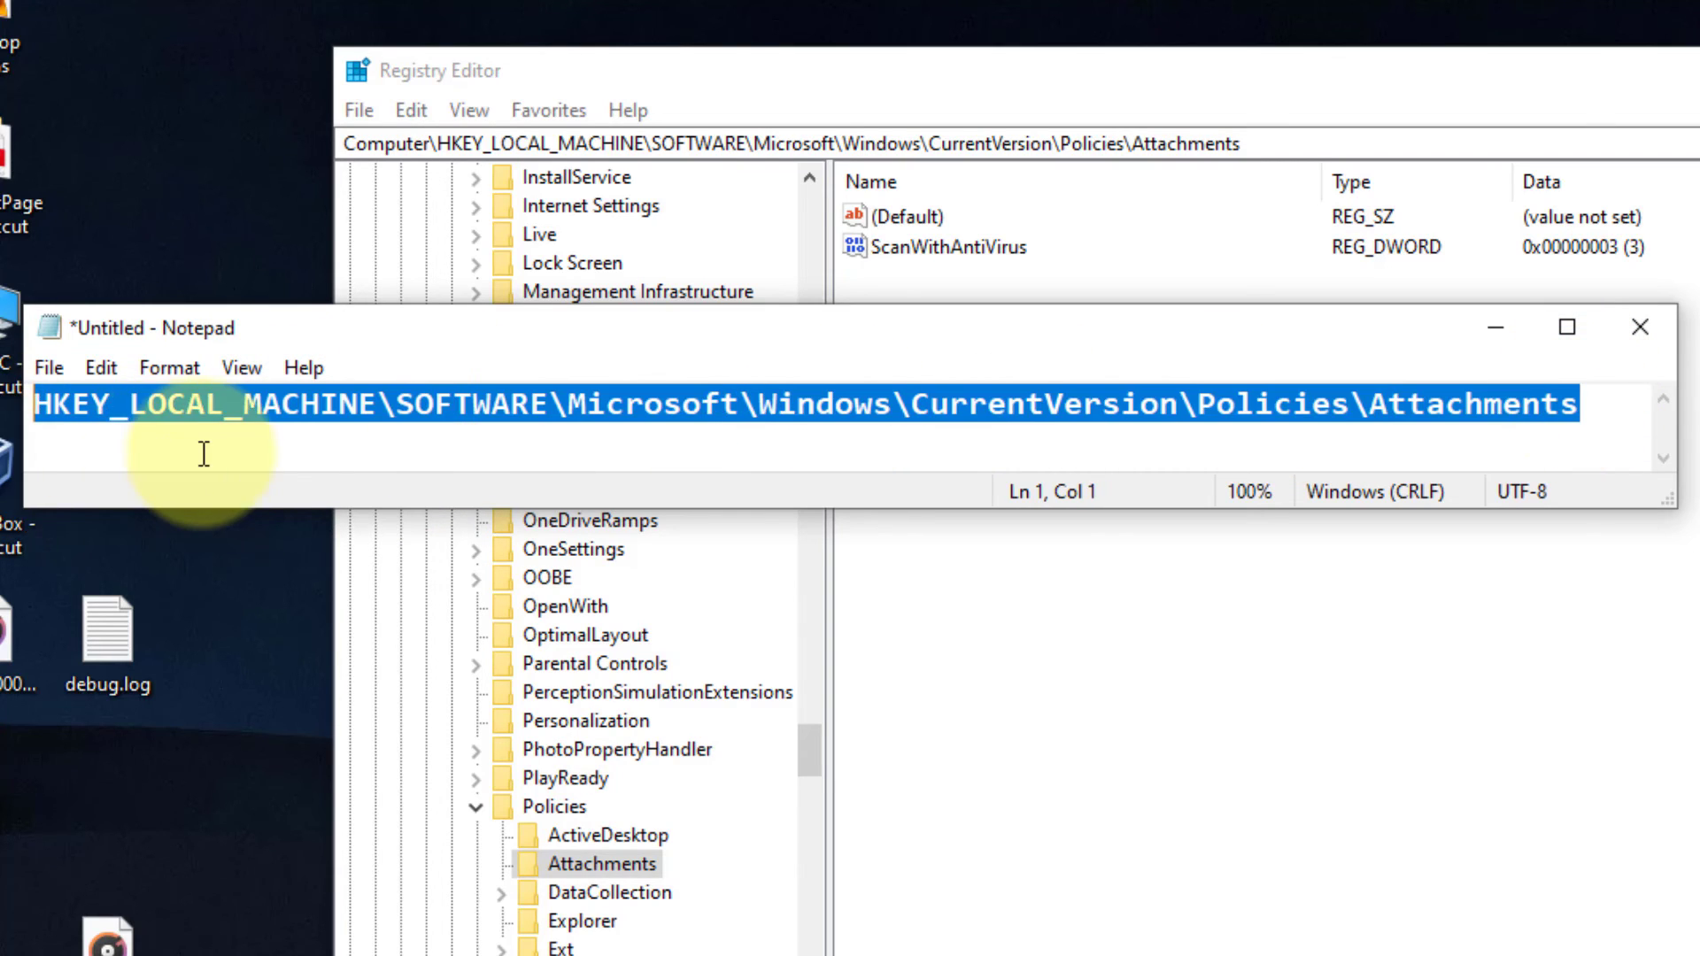
# Step: Paste the path into Registry Editor's address bar to reach the Attachments key
pyautogui.moveTo(441, 144); pyautogui.dragTo(1444, 116)
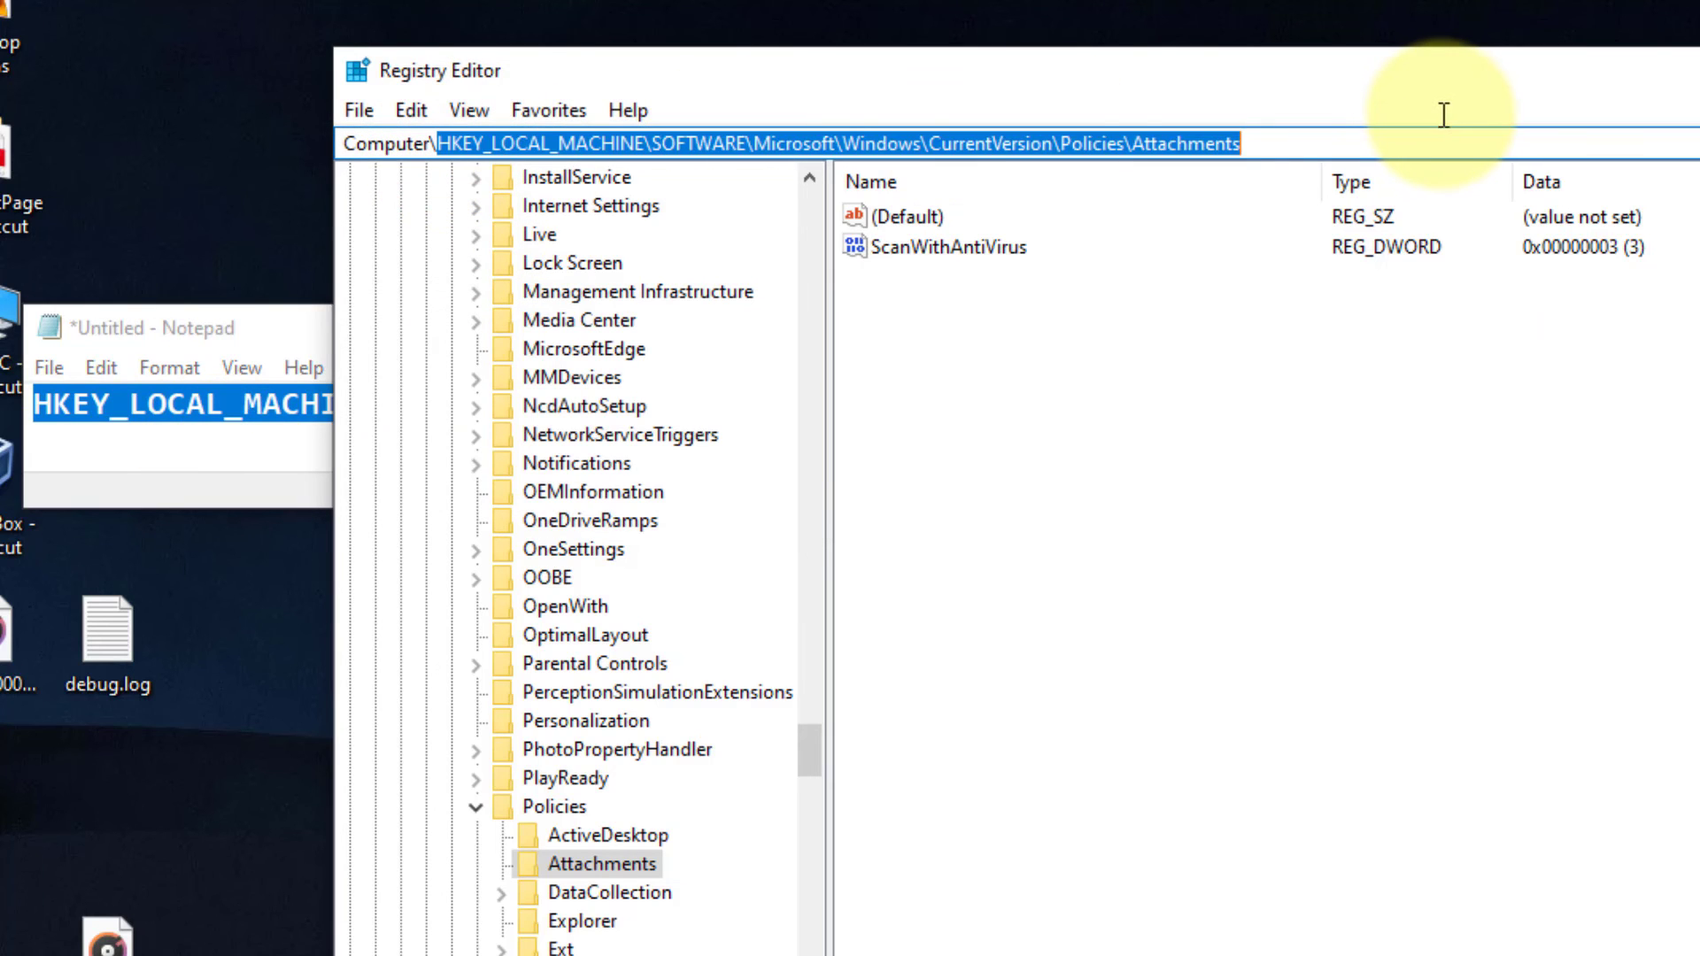
pyautogui.hotkey('ctrl', 'v')
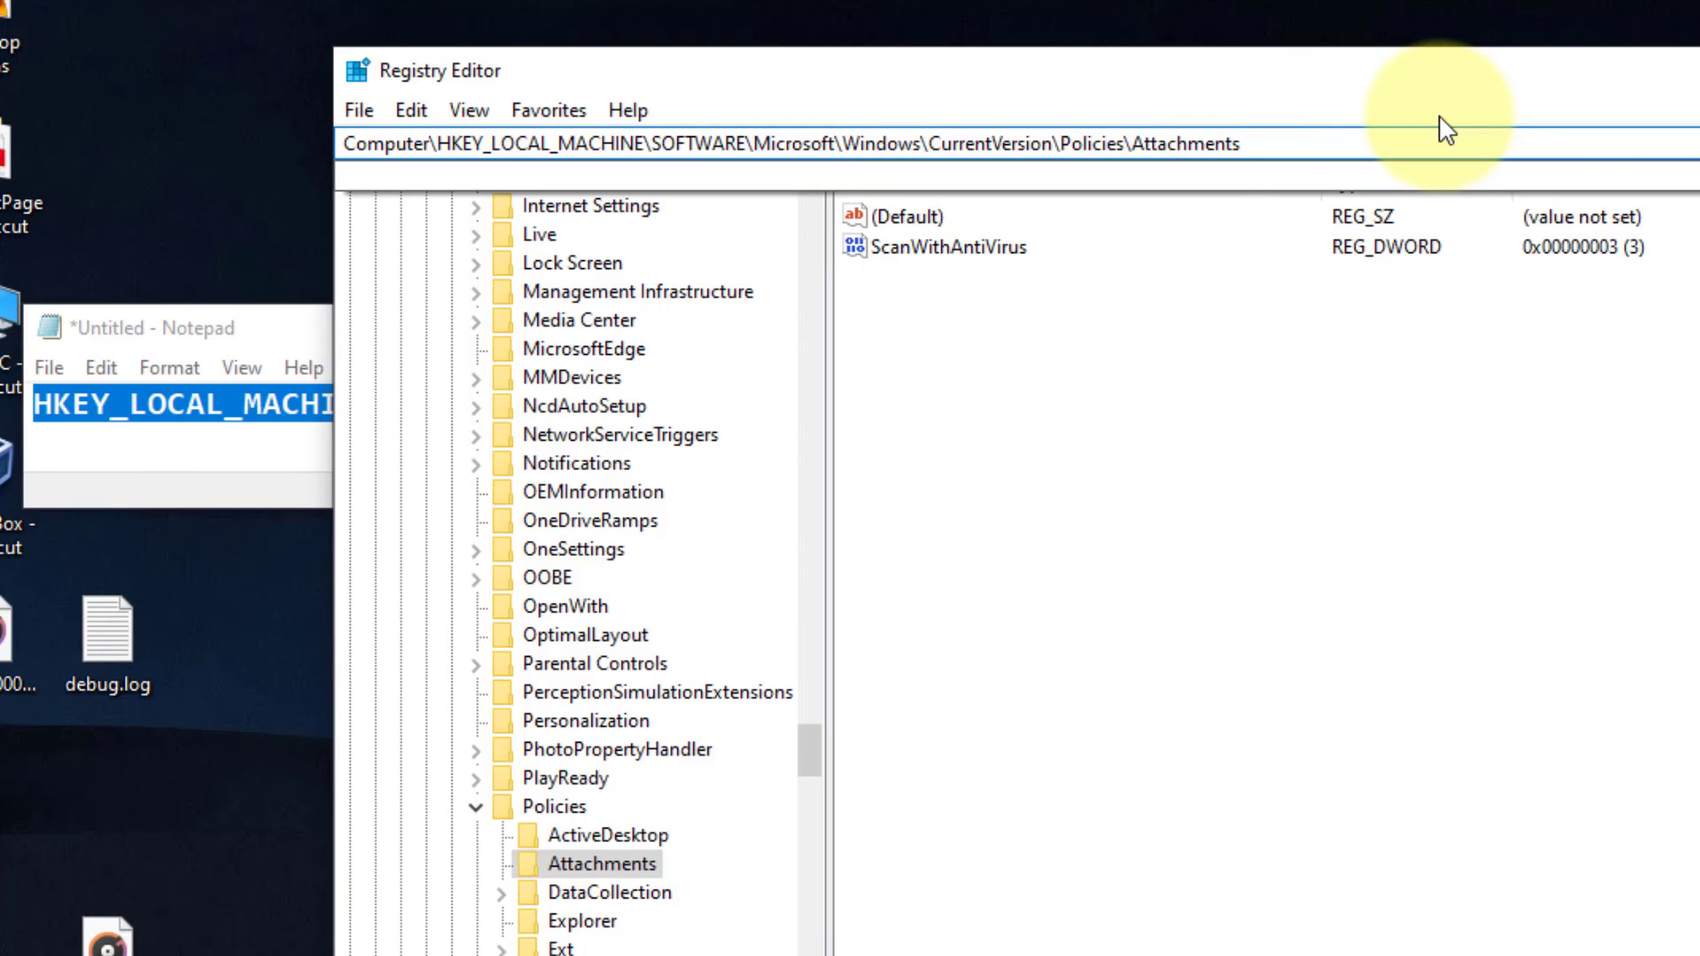
pyautogui.press('Return')
pyautogui.scroll(-1, 777, 431)
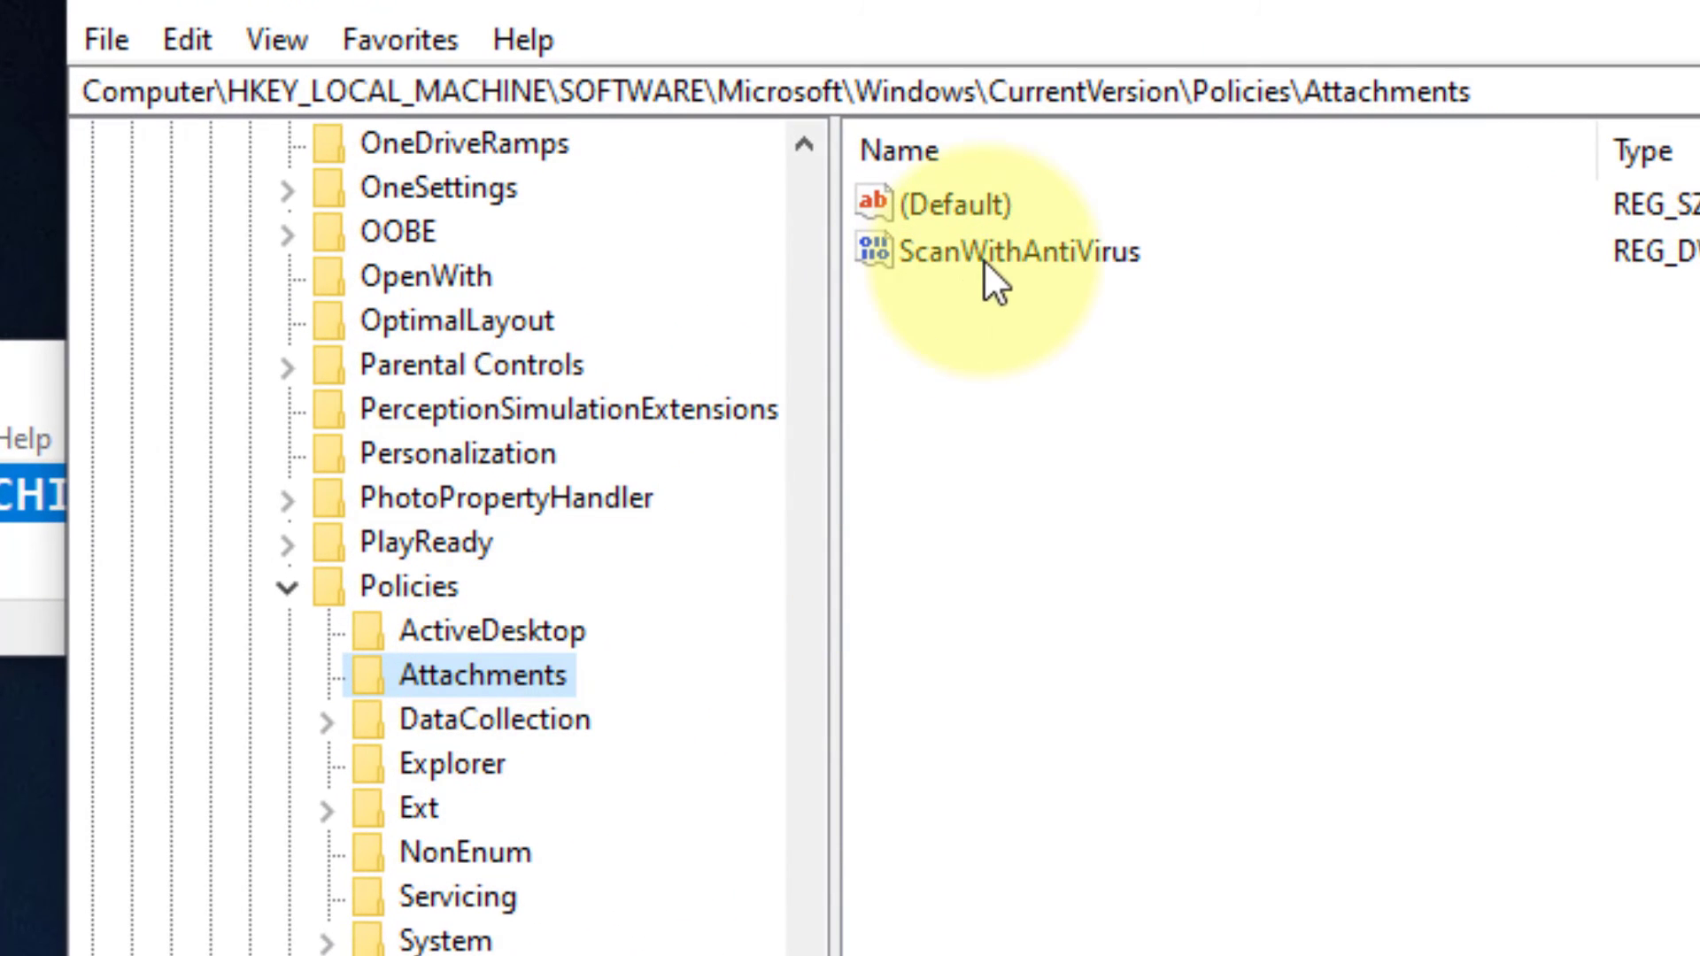
# Step: Open the ScanWithAntiVirus value in the Modify dialog for editing
pyautogui.click(984, 259)
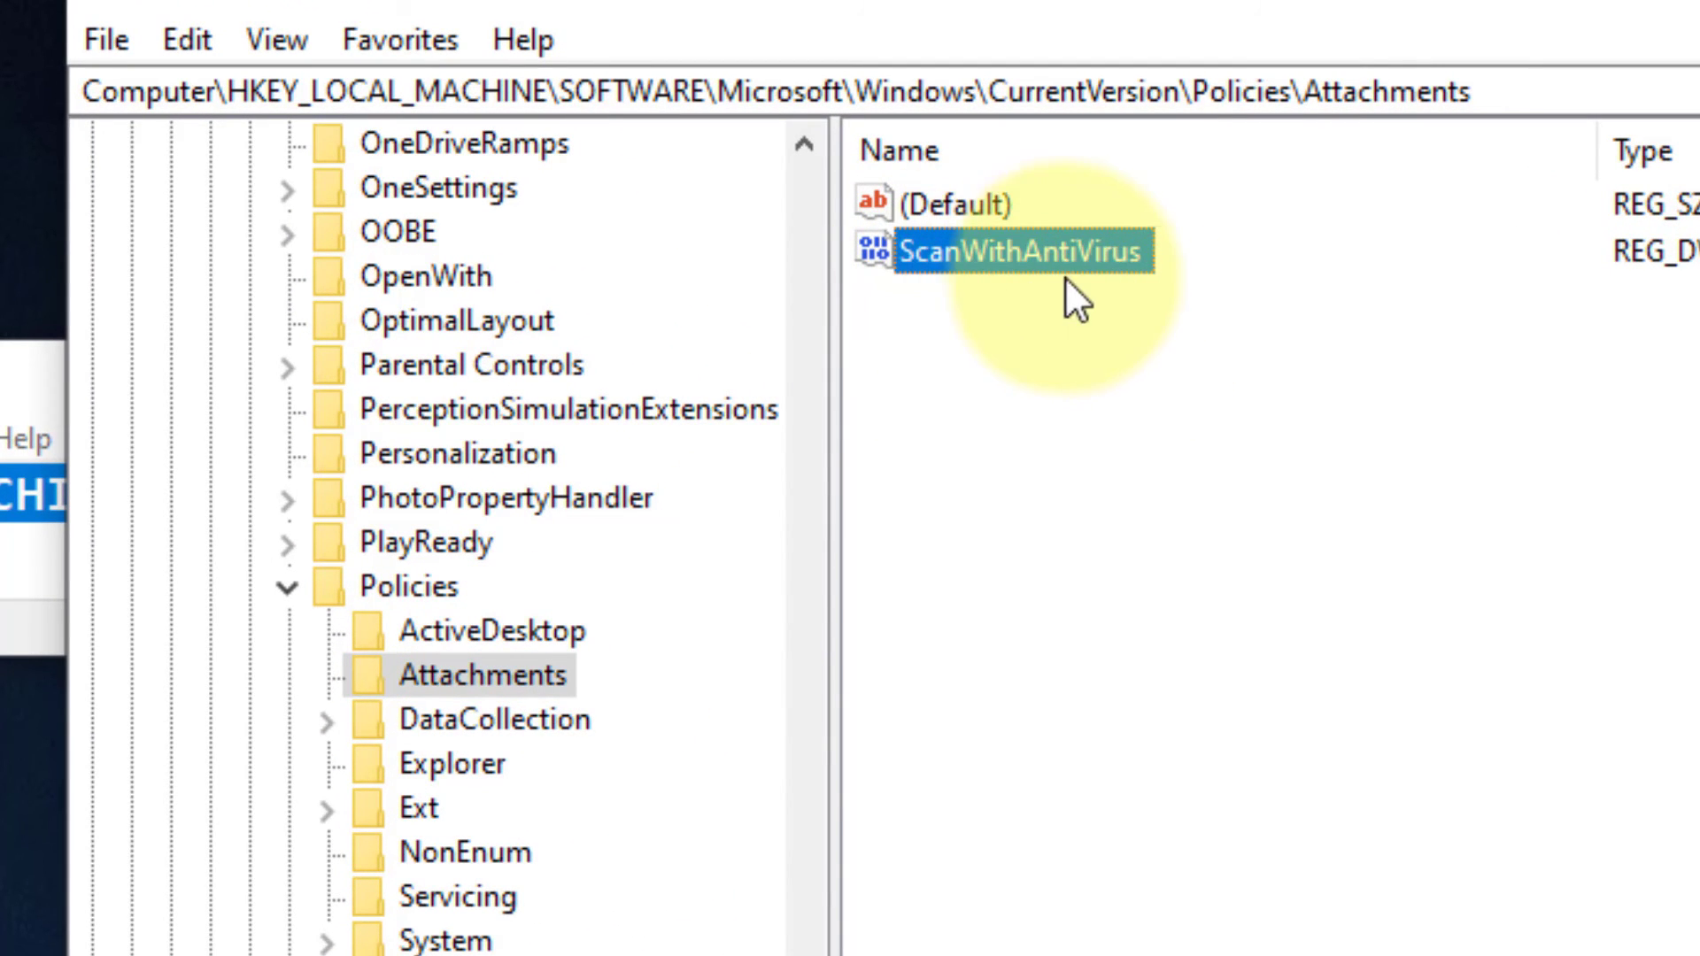
pyautogui.rightClick(1104, 259)
pyautogui.click(1216, 295)
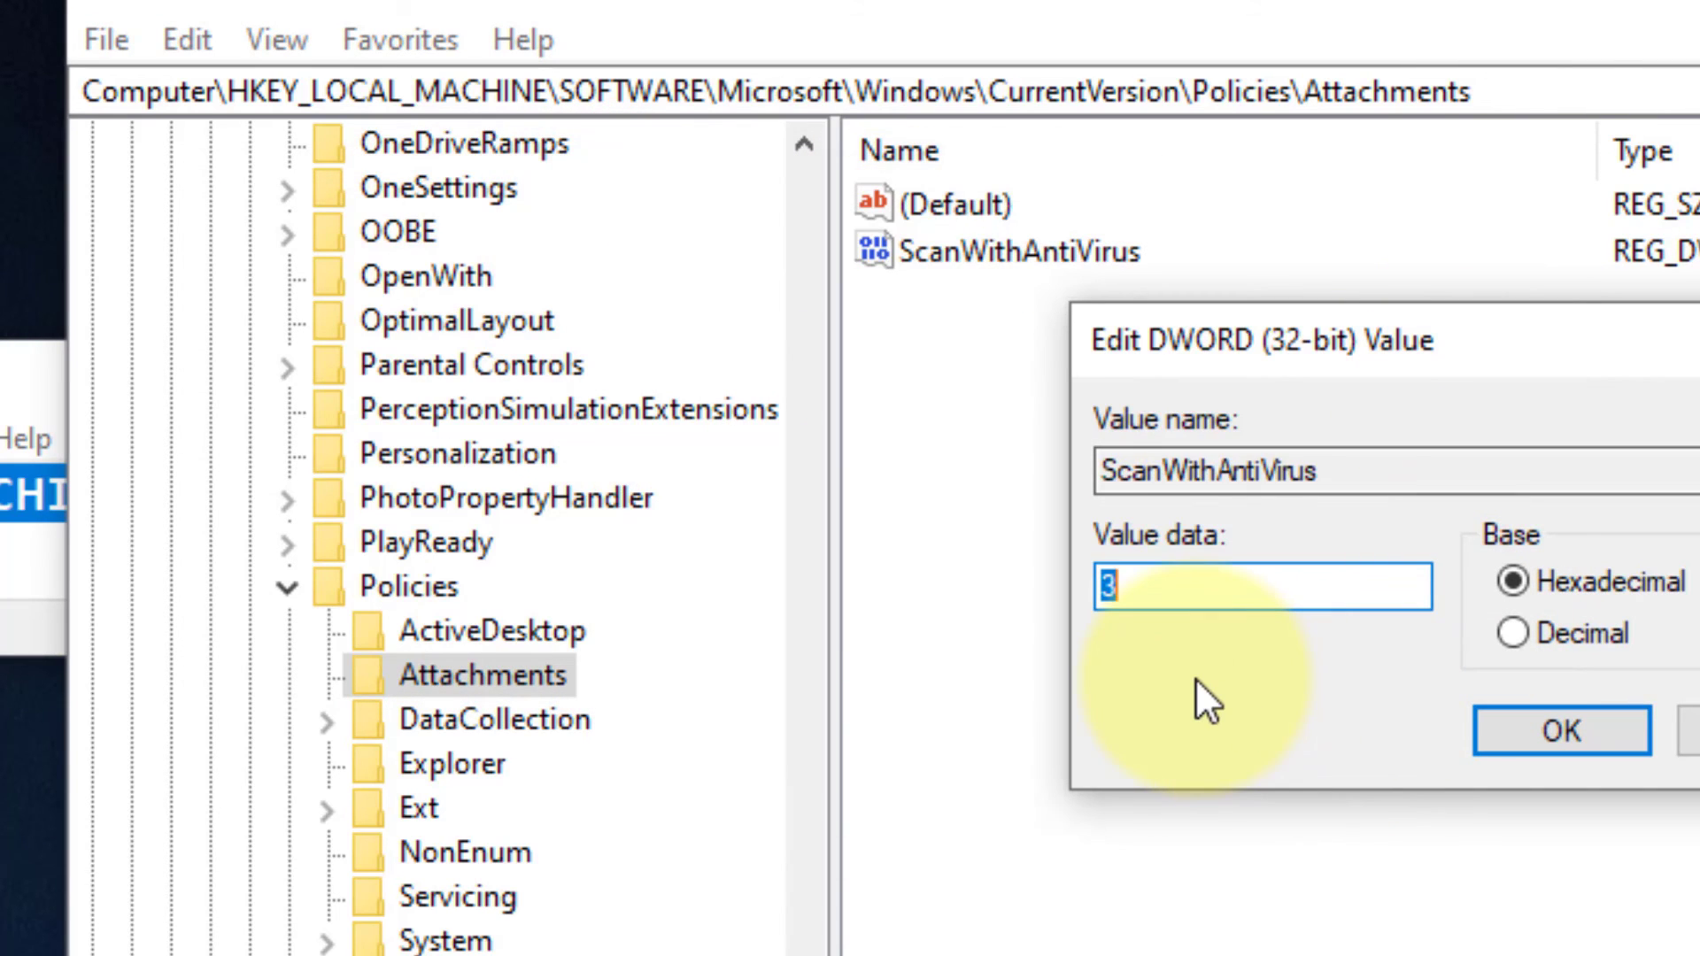
pyautogui.write('1')
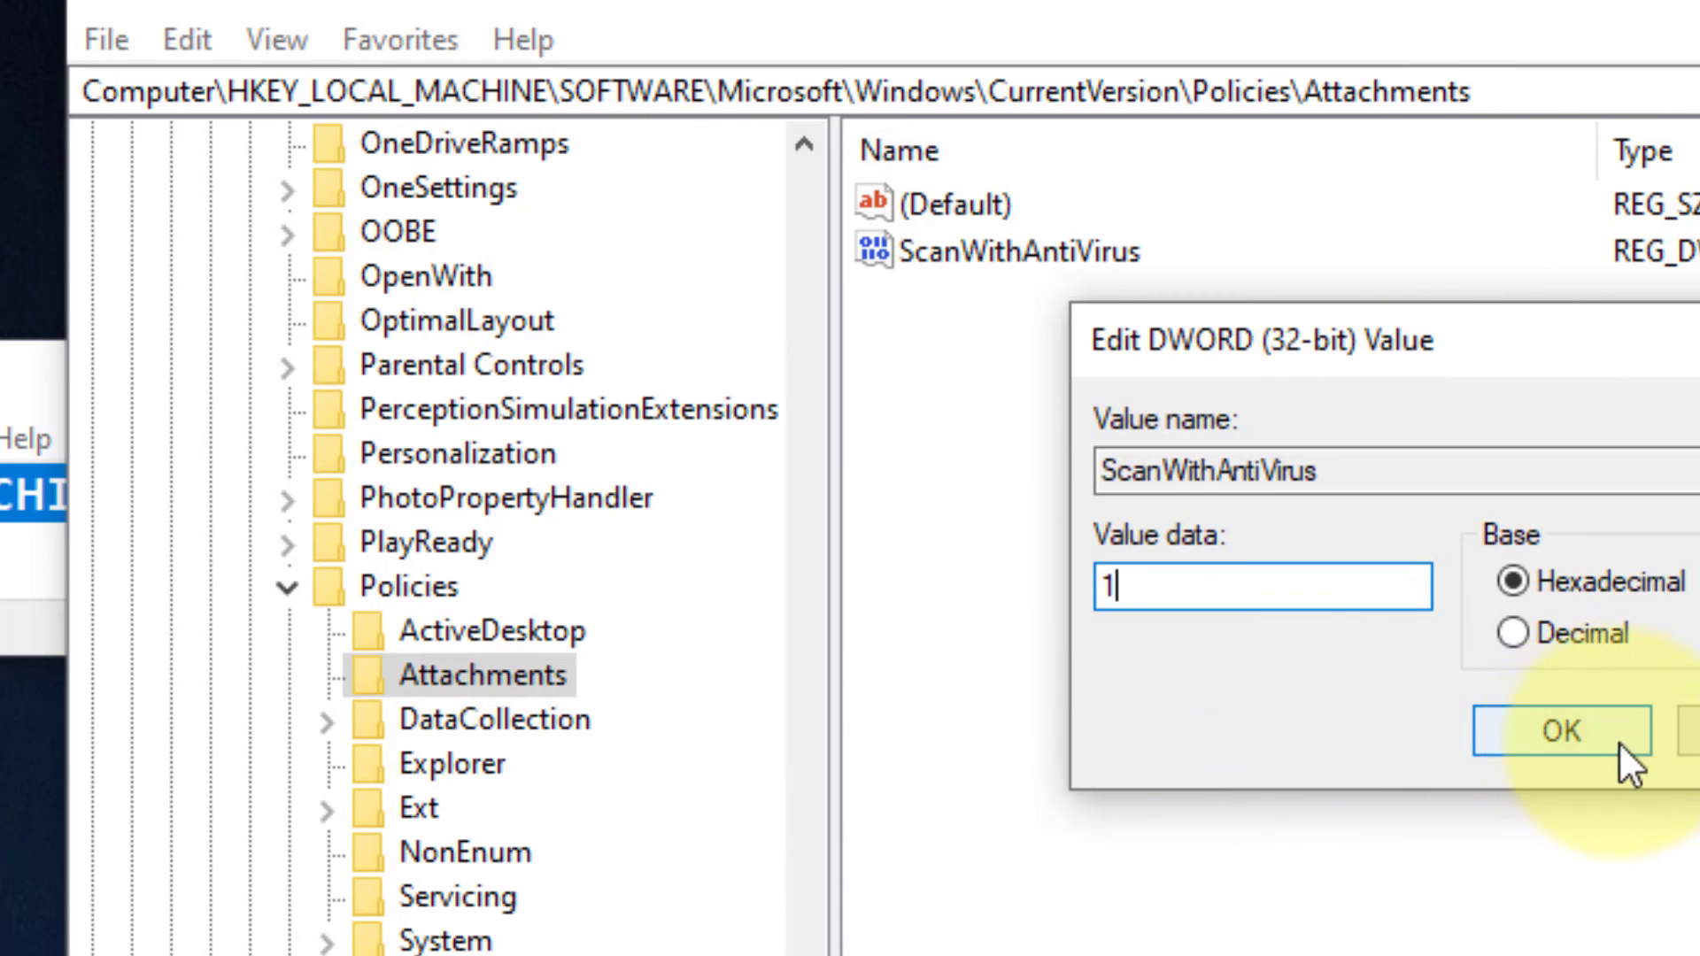